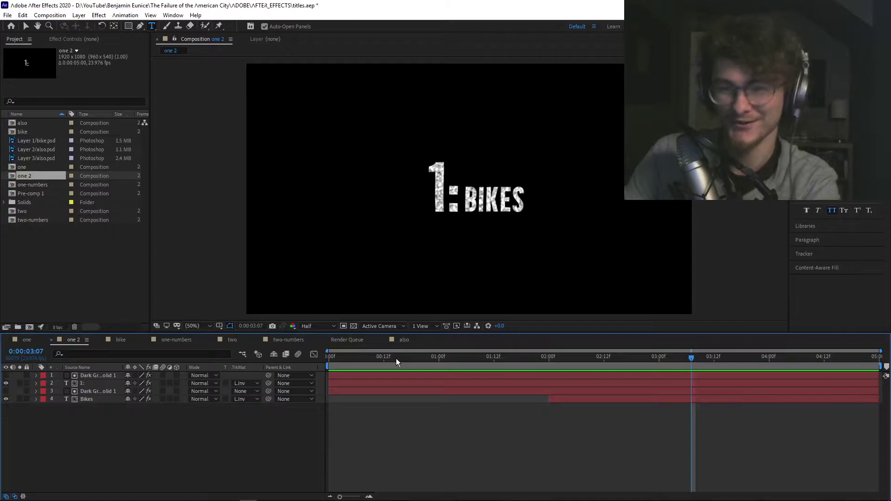
Preview the title animation in composition one 2 and look at composition two for comparison.
left_click_drag(397, 358, 269, 368)
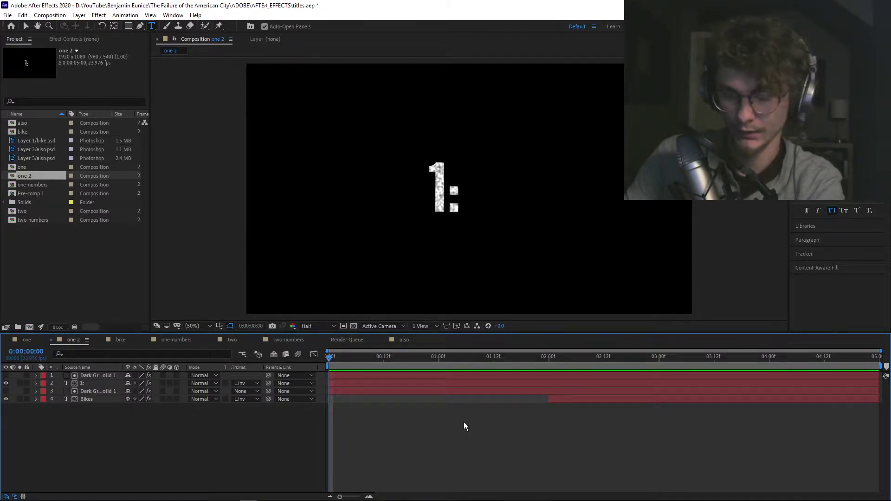
left_click_drag(395, 359, 682, 427)
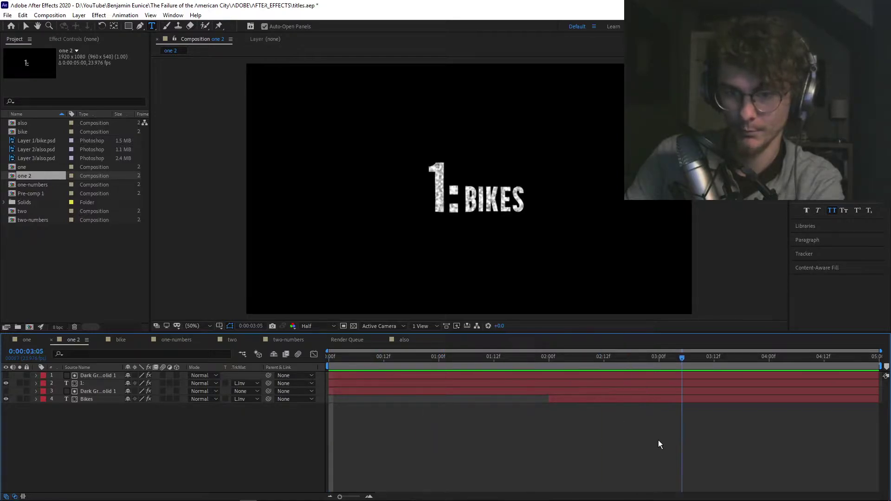
key("Home")
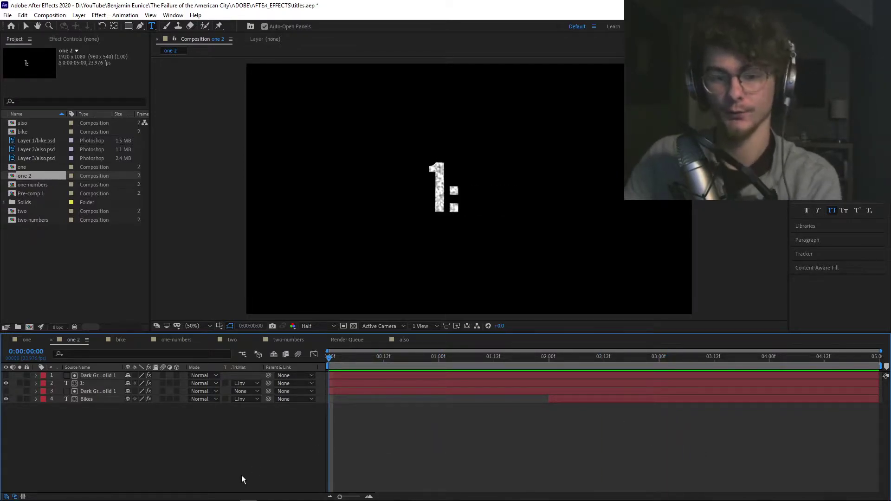
left_click(234, 341)
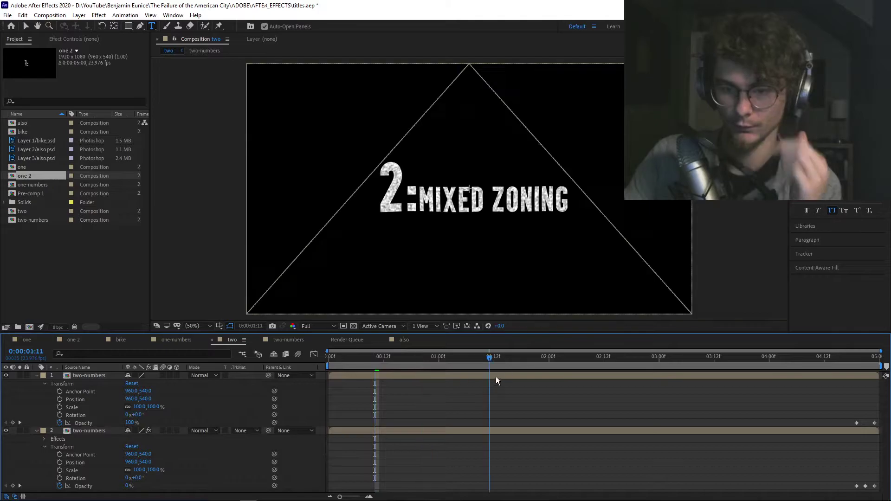
left_click(79, 339)
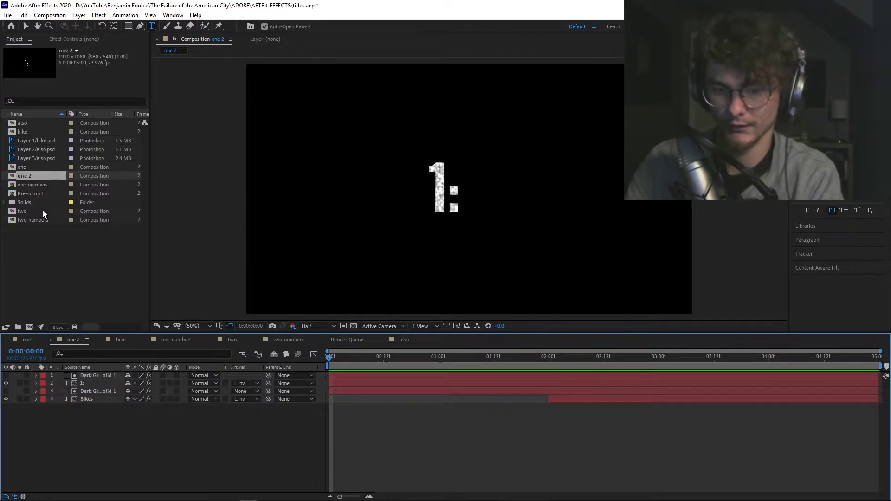
key("space")
key("space")
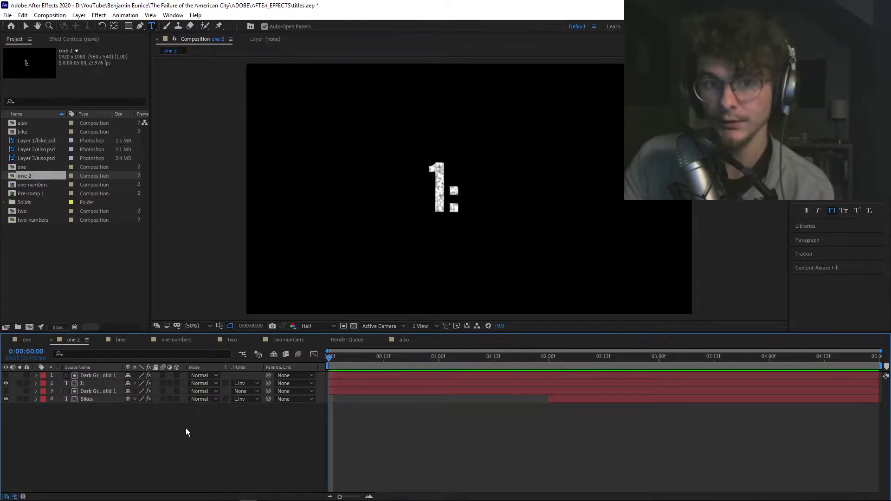
Open composition one and play its title animation through from the start to the end.
left_click(26, 339)
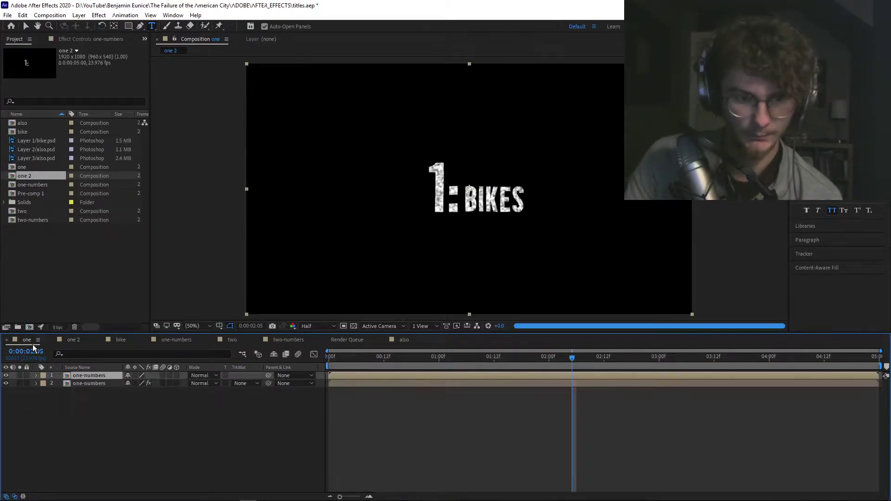
left_click(102, 384)
left_click(194, 421)
left_click_drag(350, 360, 719, 434)
key("Home")
key("space")
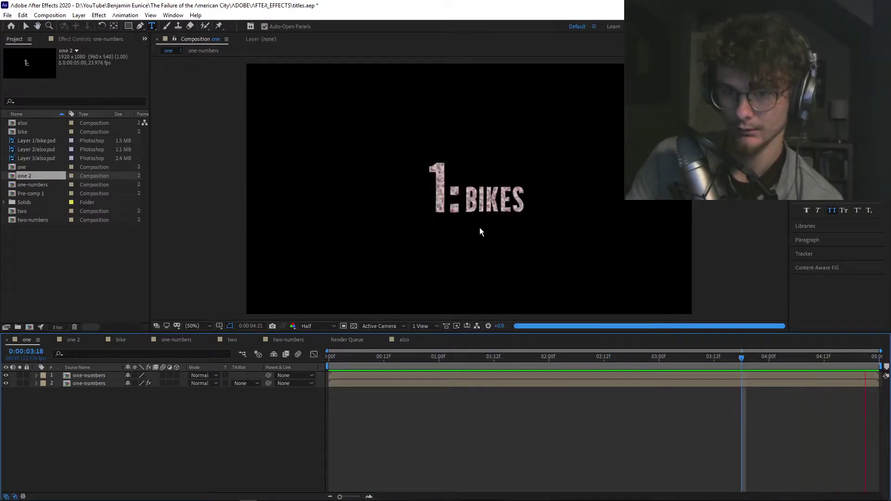
left_click(871, 360)
key("space")
key("Home")
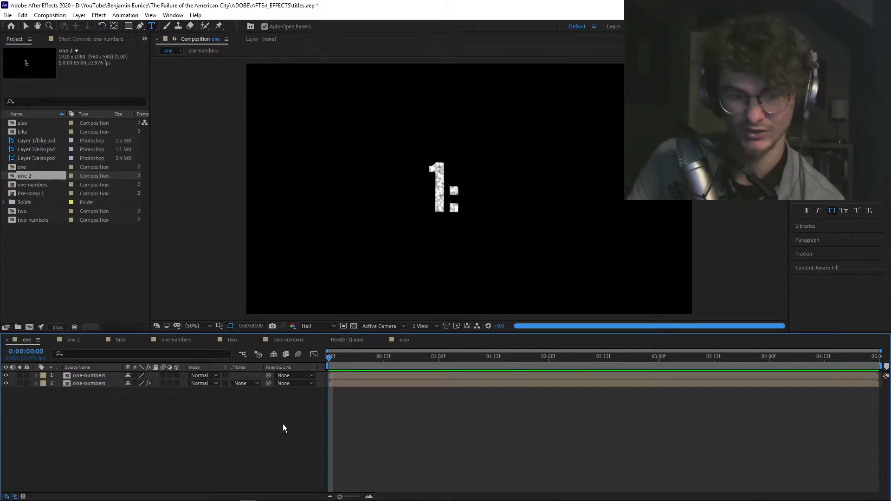
Check the two stacked one-numbers layers by hiding the upper one temporarily and showing it again.
left_click_drag(145, 429, 79, 378)
left_click(83, 414)
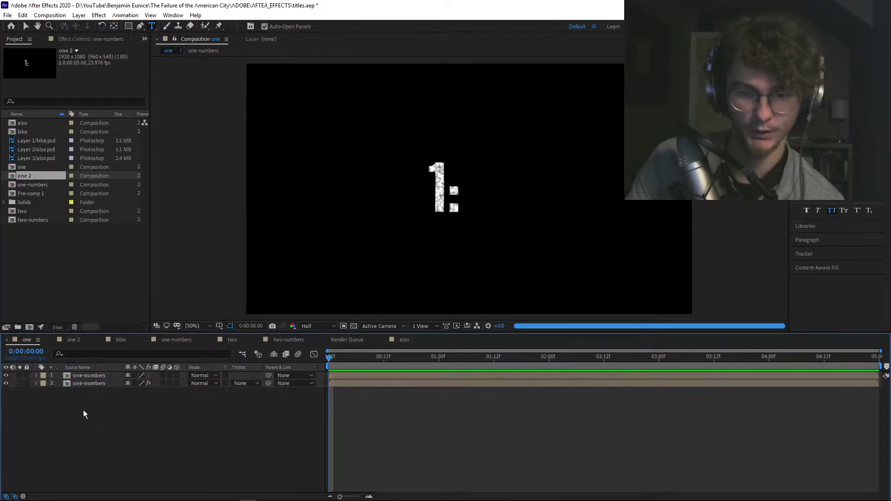
left_click(873, 357)
left_click(516, 370)
left_click(5, 375)
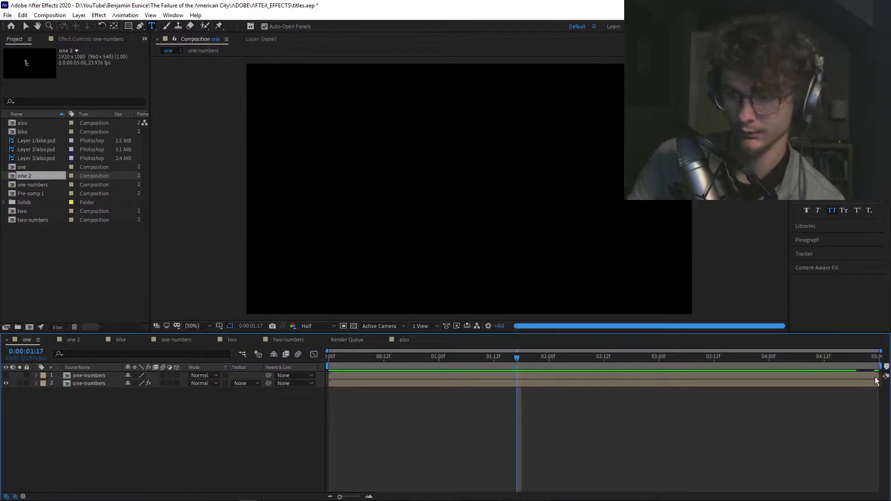
key("Home")
left_click(5, 376)
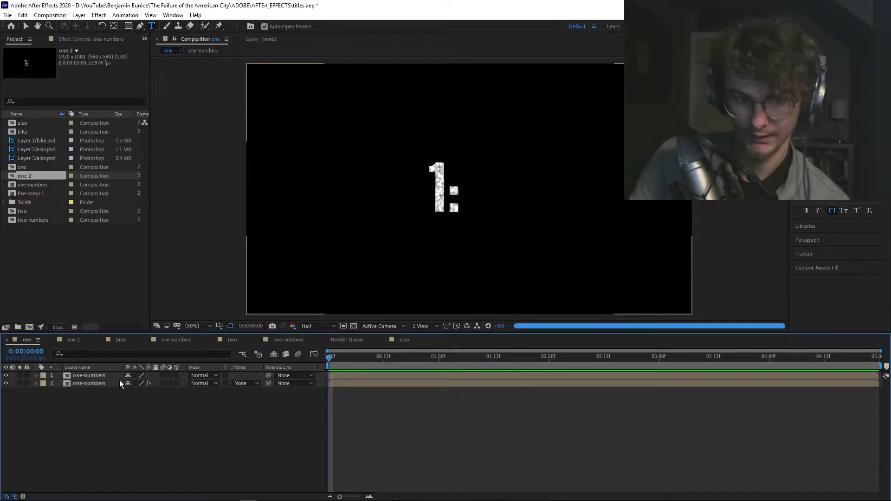
Display Essential Graphics for composition one 2 and set one 2 as the primary composition.
left_click(70, 341)
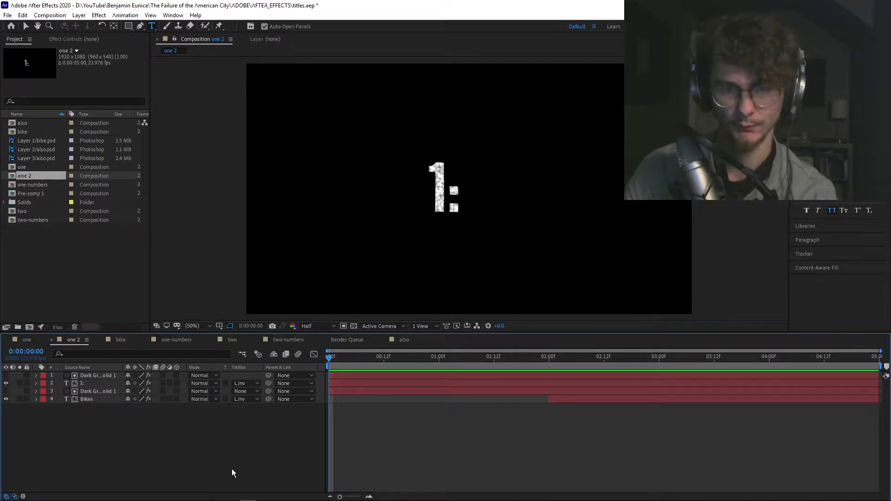
left_click(131, 16)
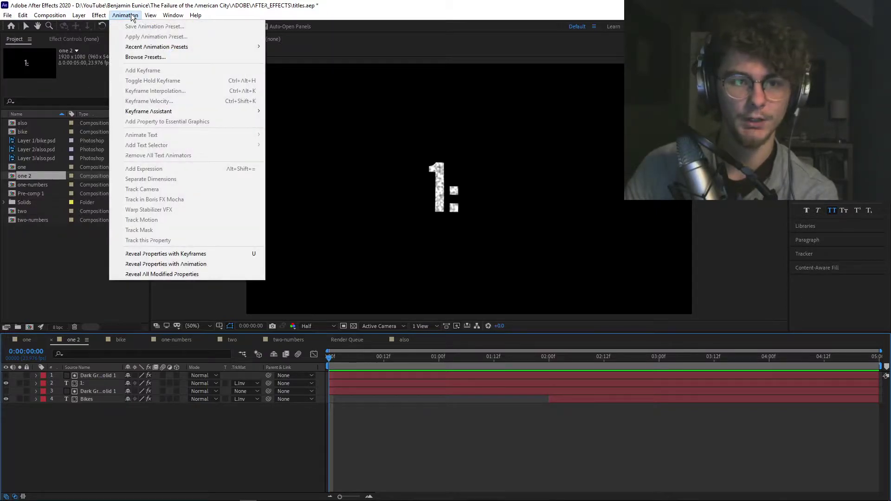
mouse_move(173, 8)
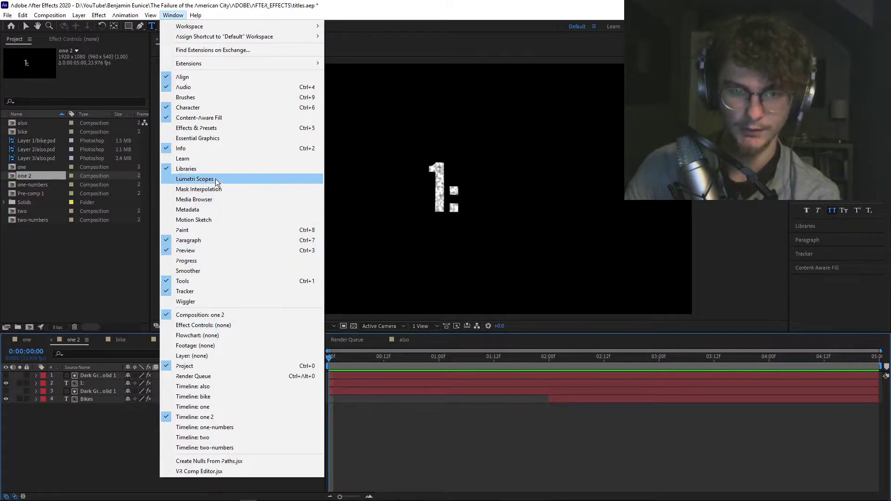
left_click(213, 140)
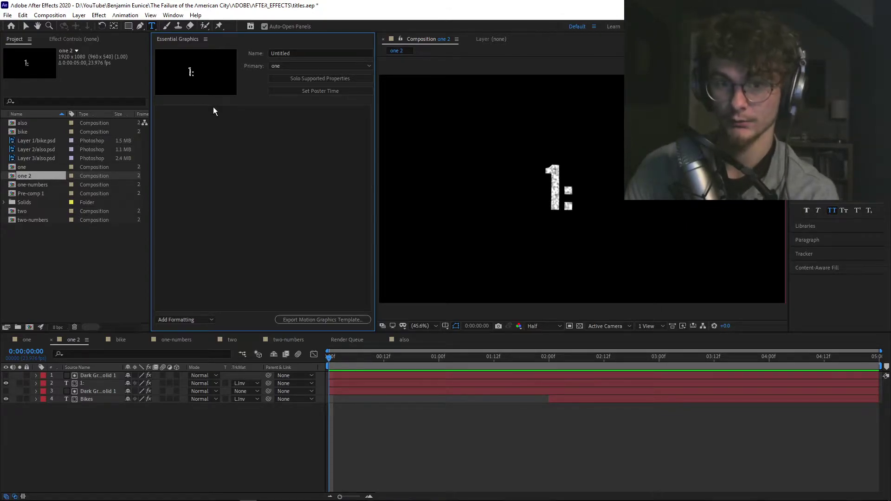
left_click(279, 67)
left_click(289, 141)
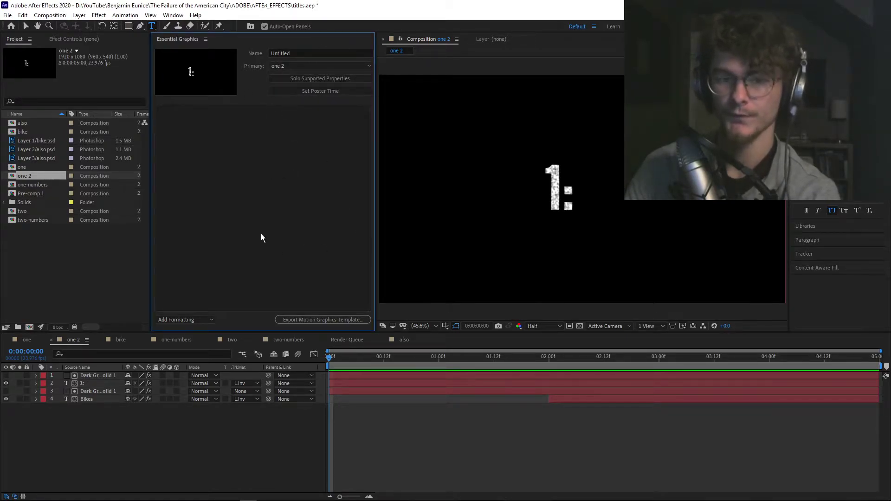
Examine the layers of composition one 2 and preview when the number and the title word appear.
left_click(104, 461)
key("ctrl+a")
left_click(104, 471)
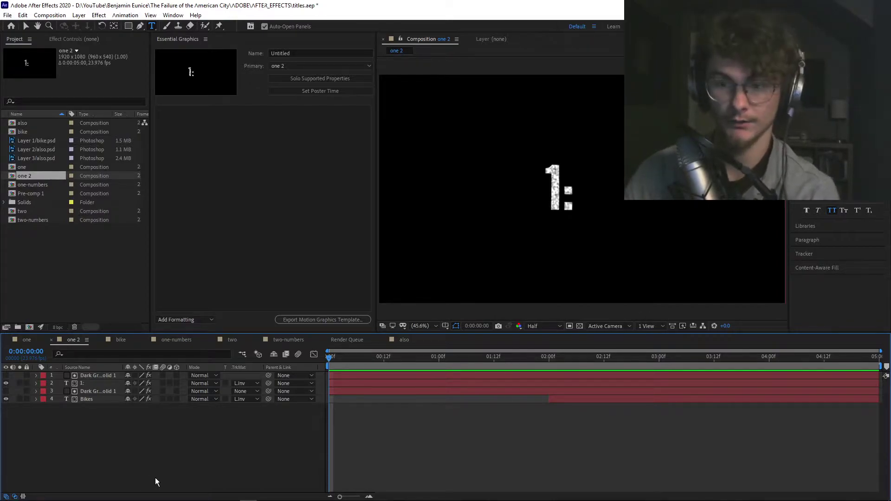
left_click(94, 384)
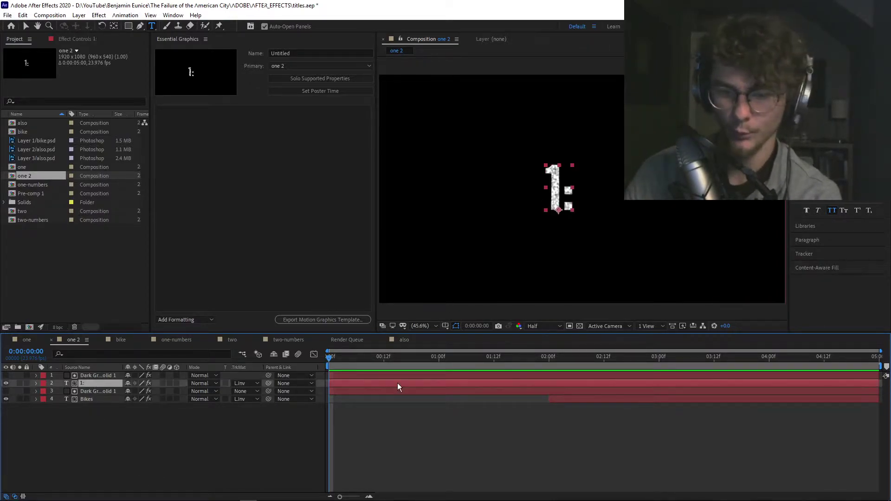
key("space")
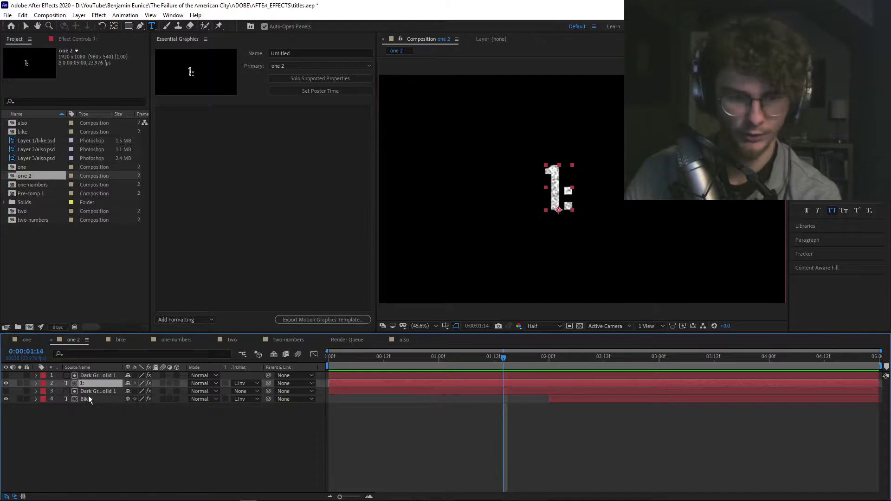
left_click(579, 361)
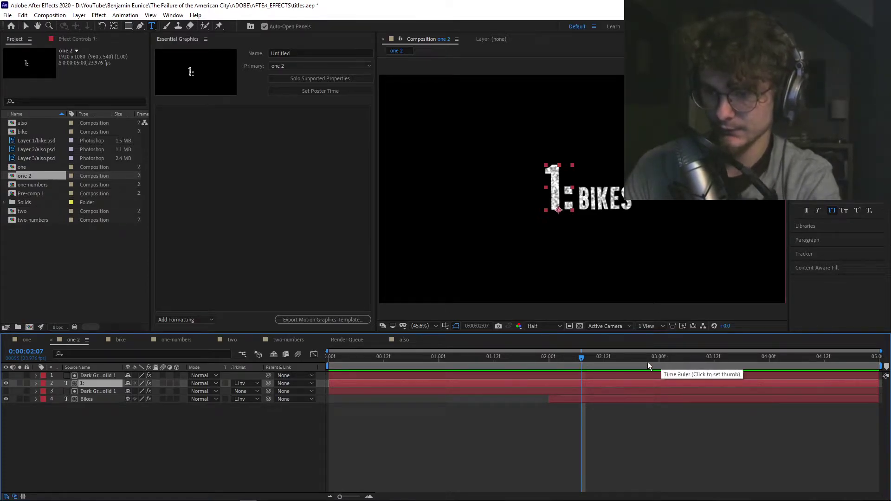
left_click_drag(574, 366, 613, 373)
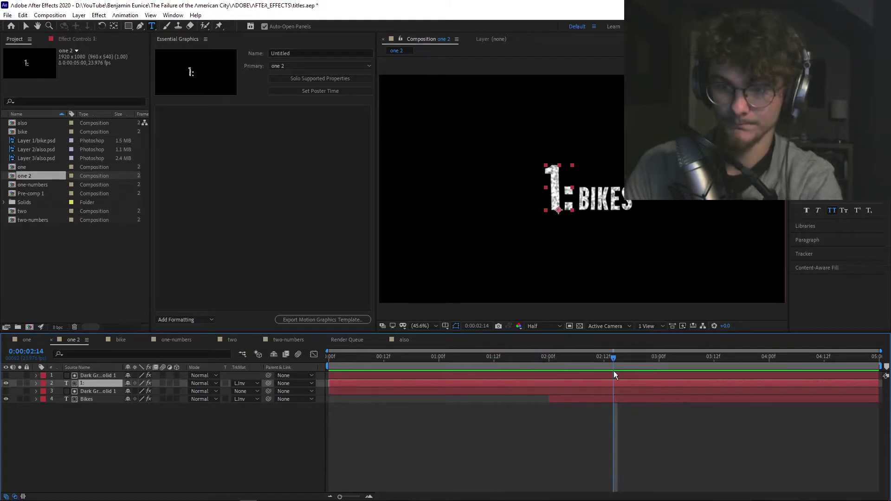
Replace the Bikes title text with "Skateboads" and preview the retitled animation.
left_click(90, 405)
left_click(92, 399)
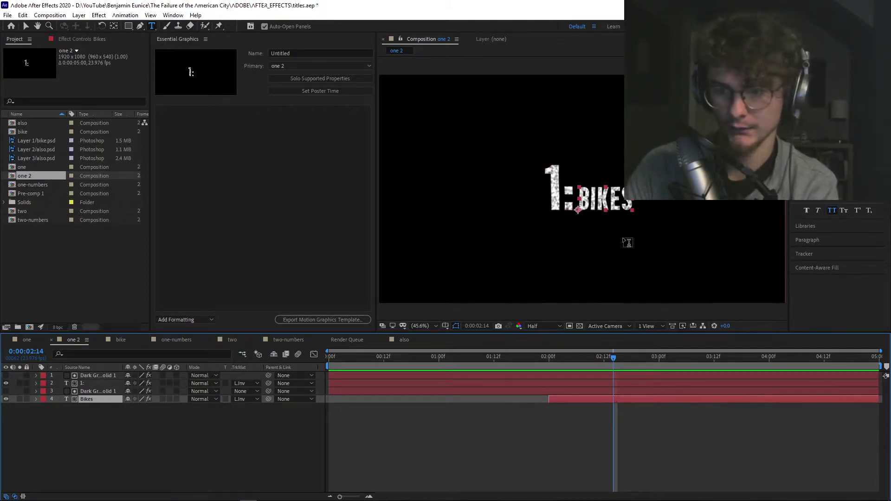
double_click(598, 196)
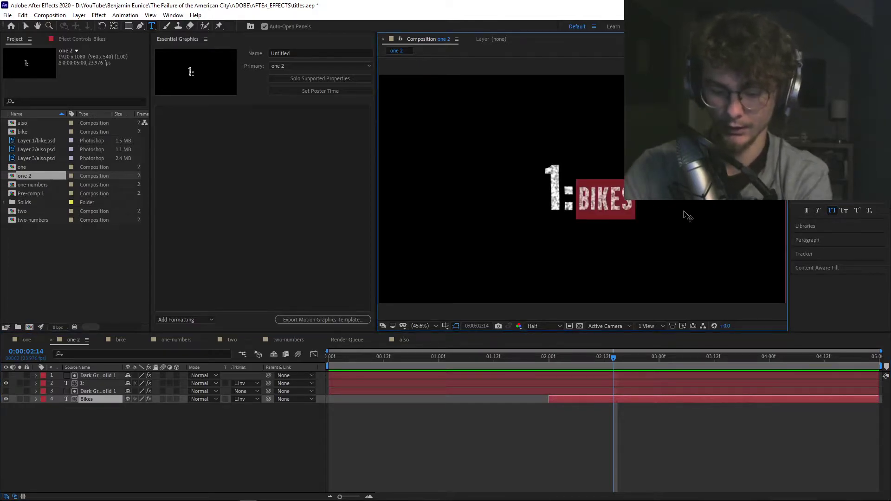
type("Skateboads")
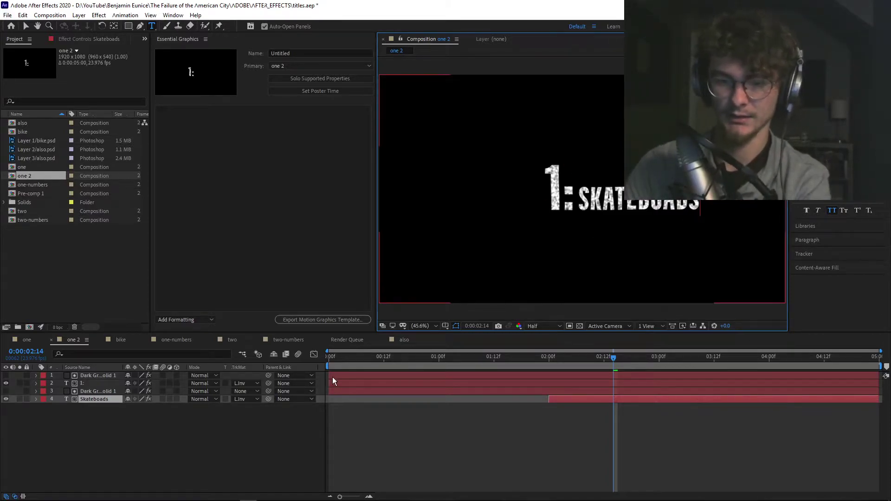
left_click(345, 365)
key("Home")
left_click(420, 326)
left_click(425, 333)
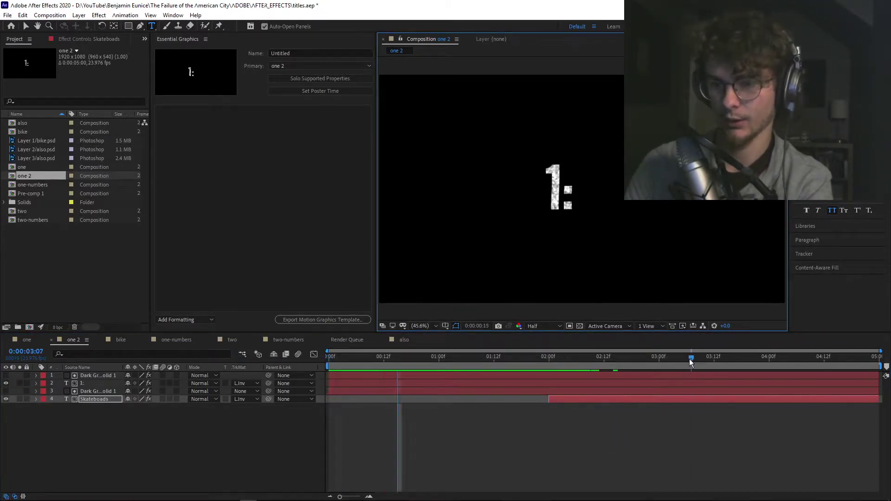
left_click(689, 358)
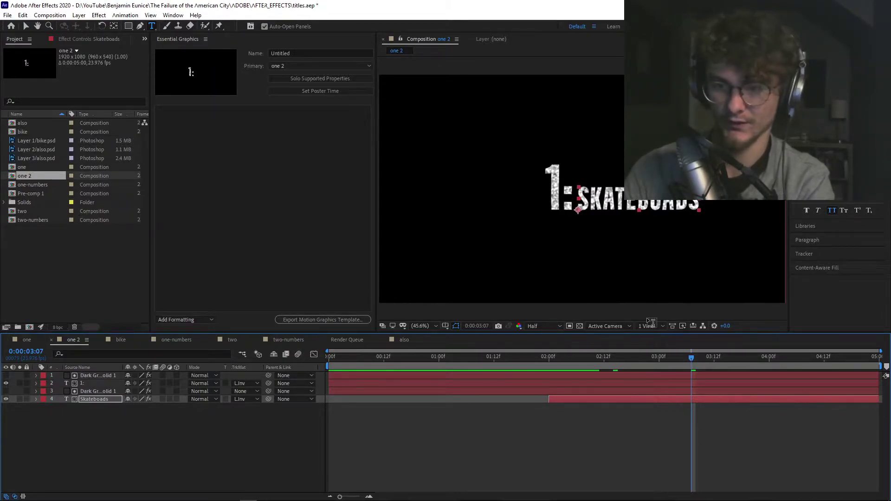
Replace the title word in the lowest text layer with "bikes".
double_click(620, 198)
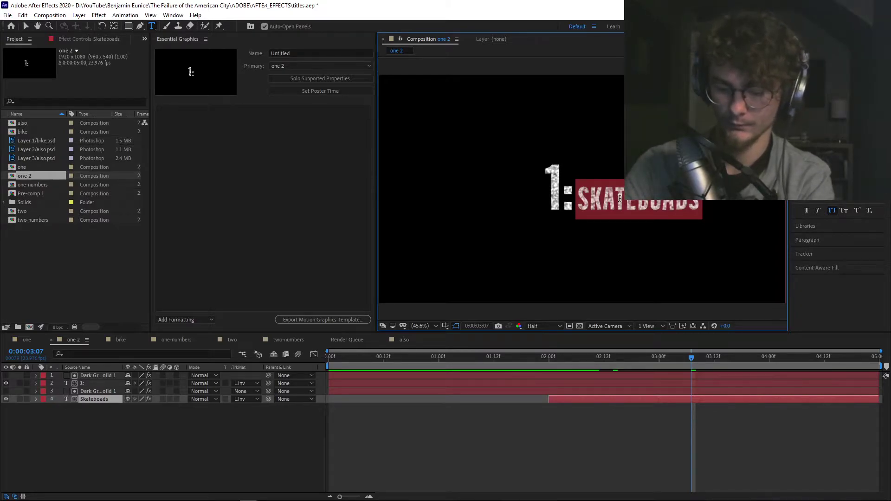
type("bikes")
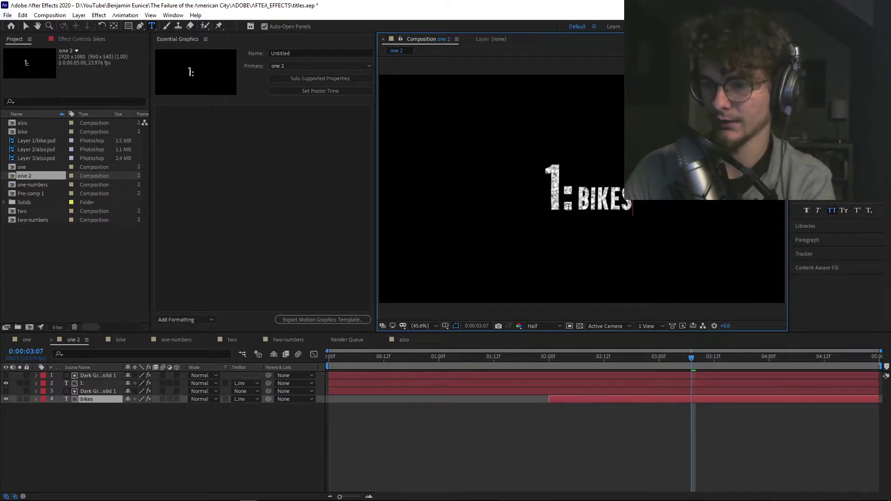
key("ctrl+a")
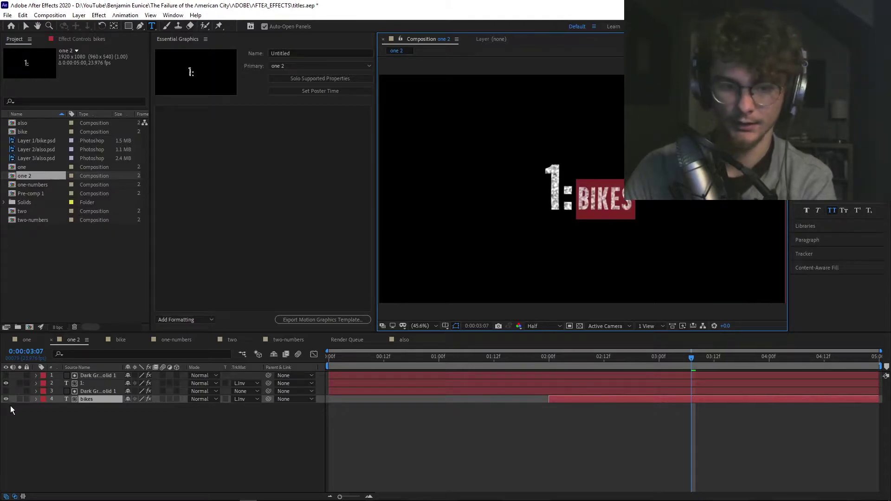
Try inserting "asdflk" after the 1 in the number text layer, and delete the inserted letters.
left_click(89, 383)
left_click_drag(580, 190, 554, 187)
left_click(554, 187)
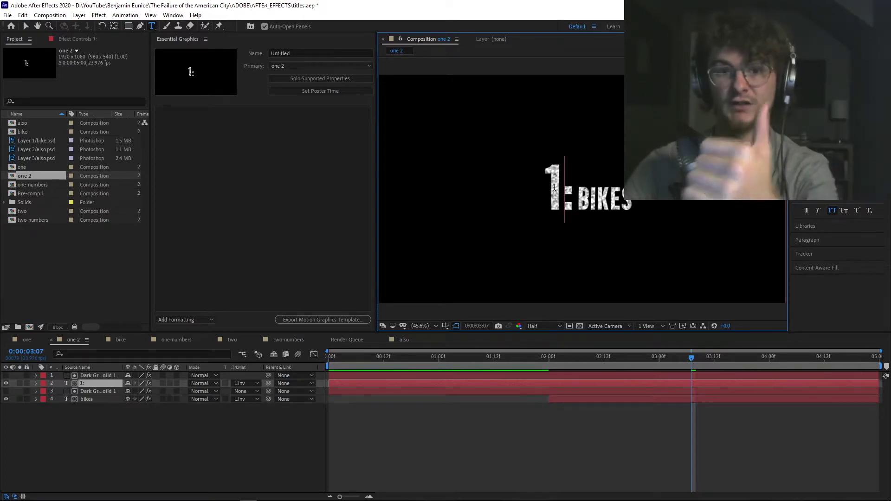
type("asdflk")
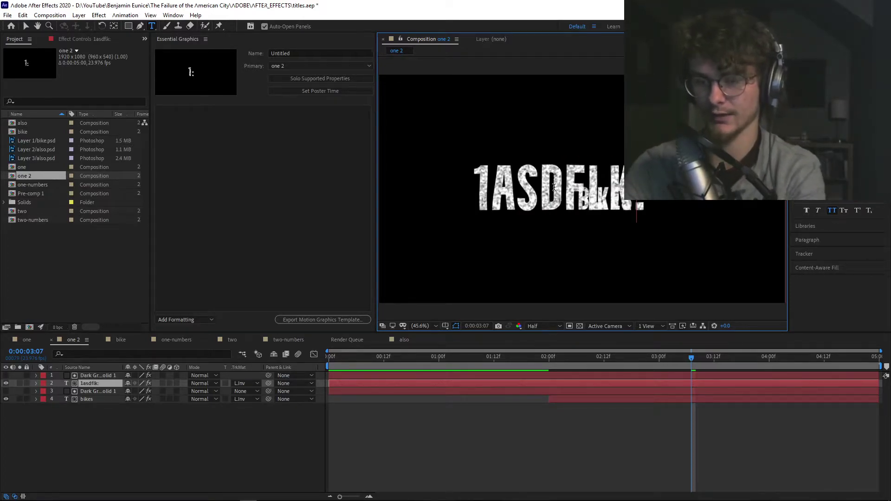
key("BackSpace")
key("BackSpace")
key("BackSpace")
key("BackSpace")
key("BackSpace")
key("BackSpace")
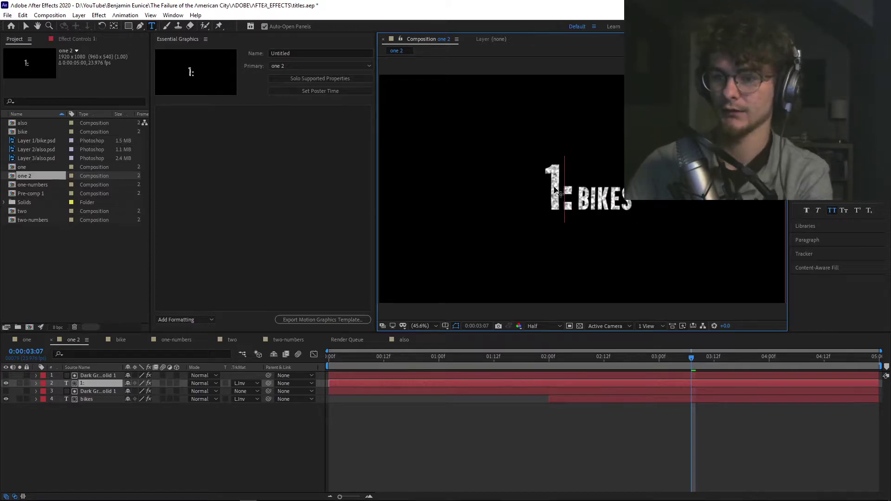
Right-align the number text and shift its layer horizontally to an X position of 929.2, beside the title word.
key("Escape")
left_click(813, 239)
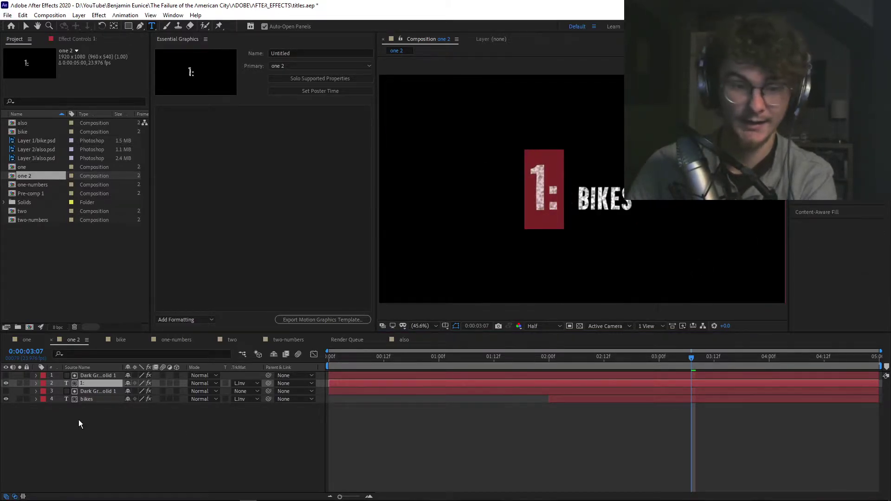
left_click(36, 382)
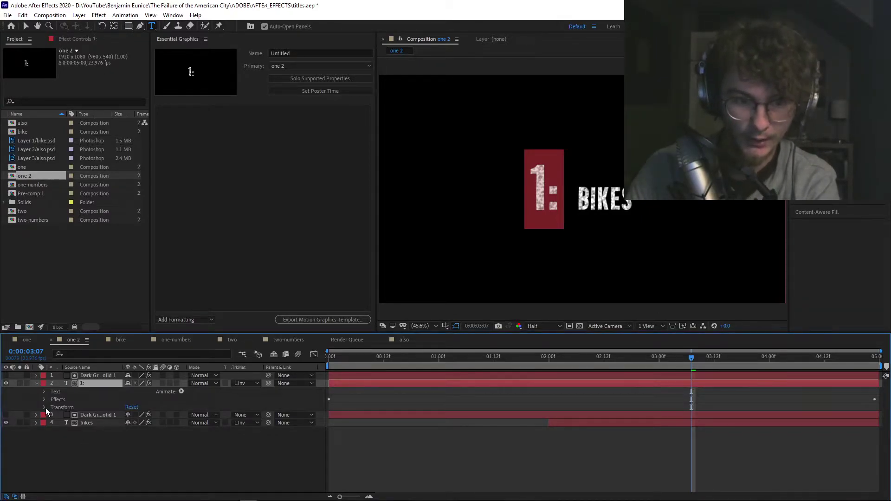
left_click(45, 408)
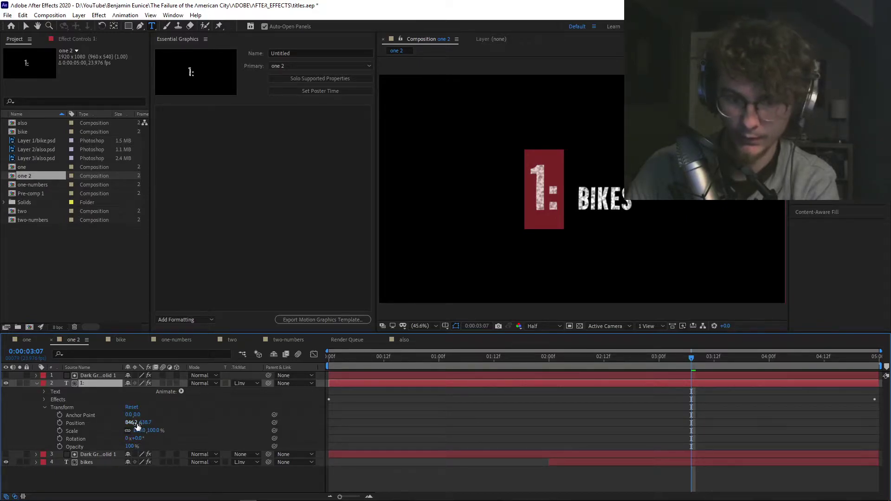
left_click(158, 423)
mouse_move(145, 423)
left_mouse_down()
mouse_move(184, 427)
mouse_move(139, 423)
left_mouse_up()
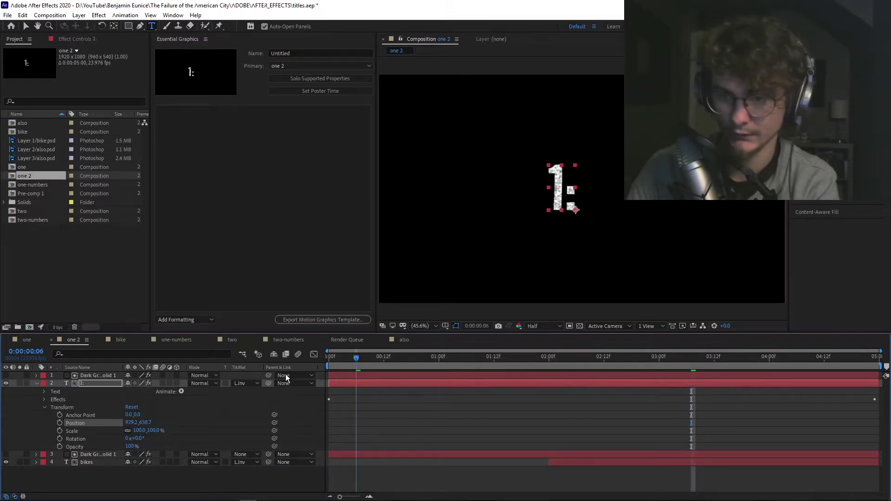
key("Home")
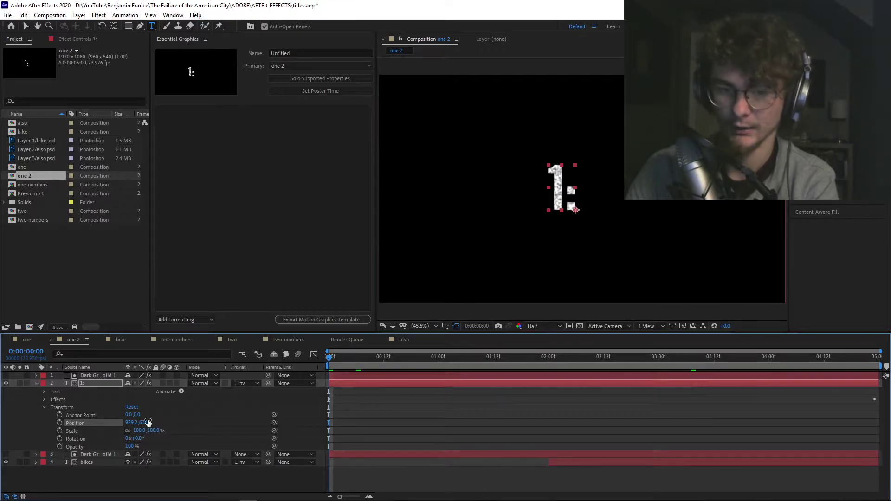
left_click(36, 384)
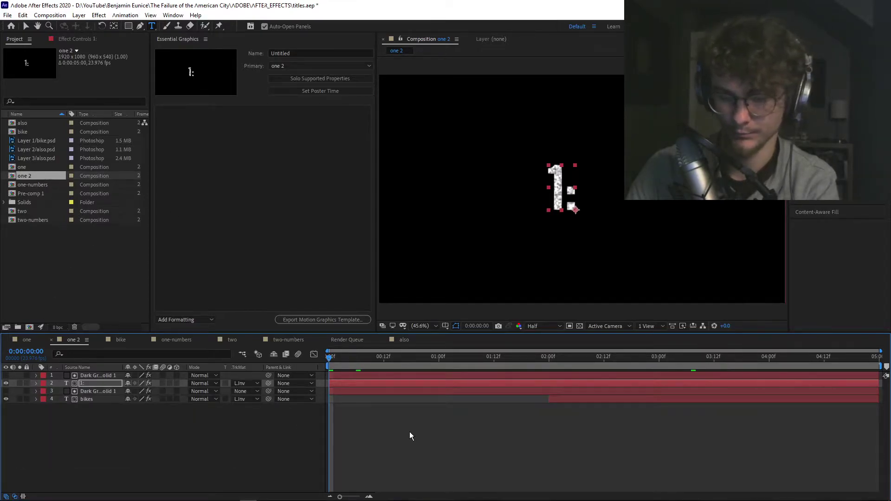
left_click(434, 475)
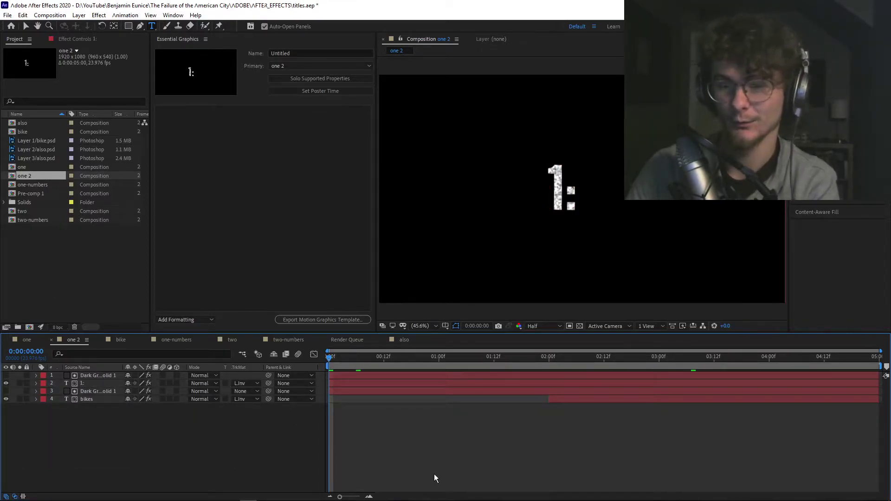
left_click_drag(330, 360, 225, 478)
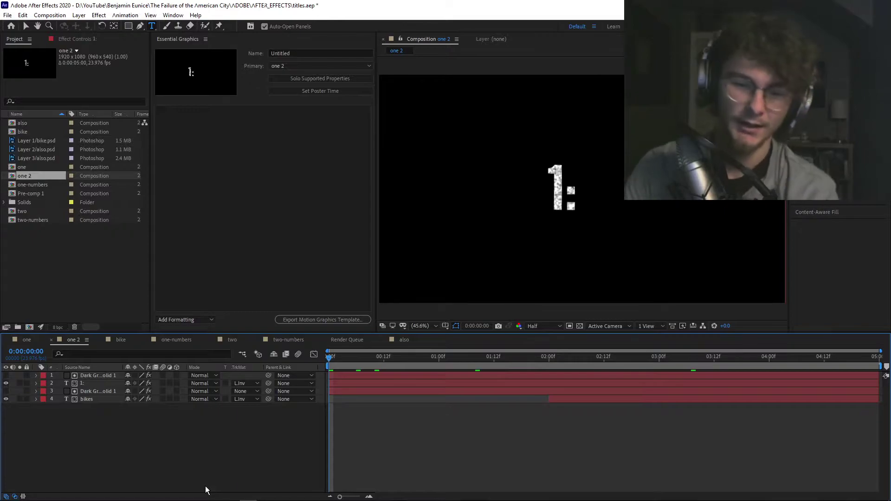
left_click_drag(80, 457, 103, 360)
left_click(151, 452)
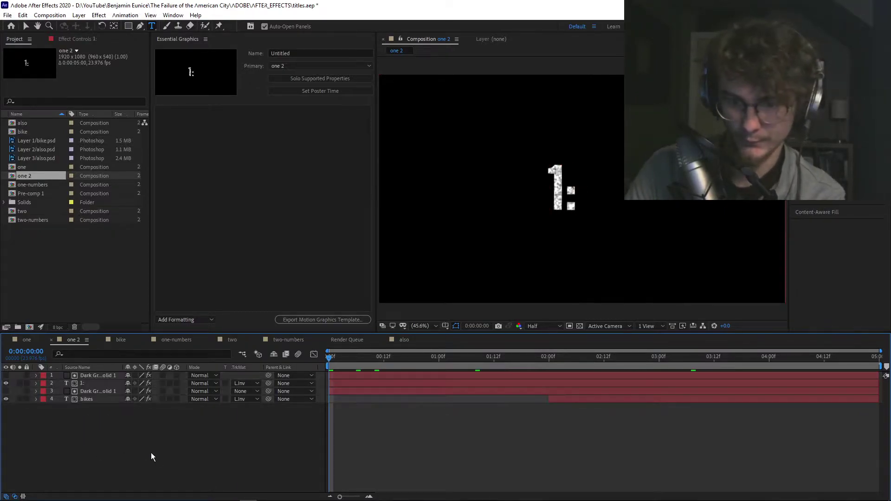
Try to add the whole number text layer to the Essential Graphics template of composition one 2.
left_click(88, 385)
left_click_drag(116, 384, 102, 387)
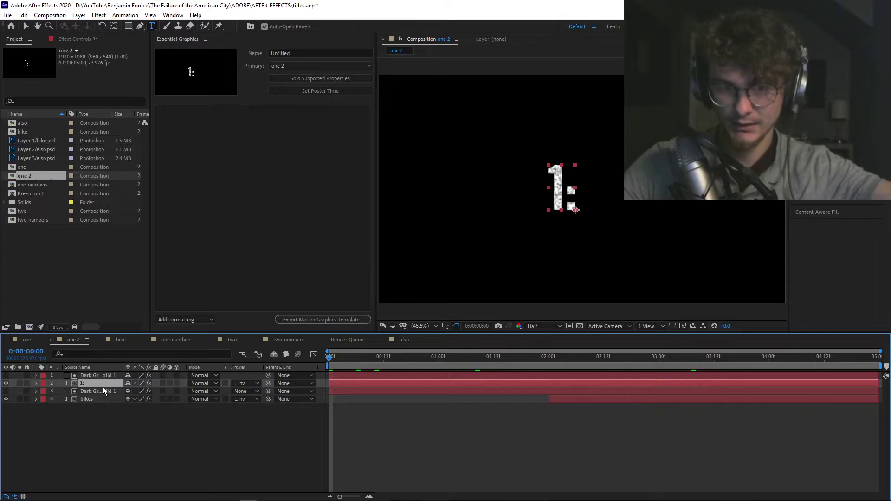
left_click_drag(103, 387, 116, 381)
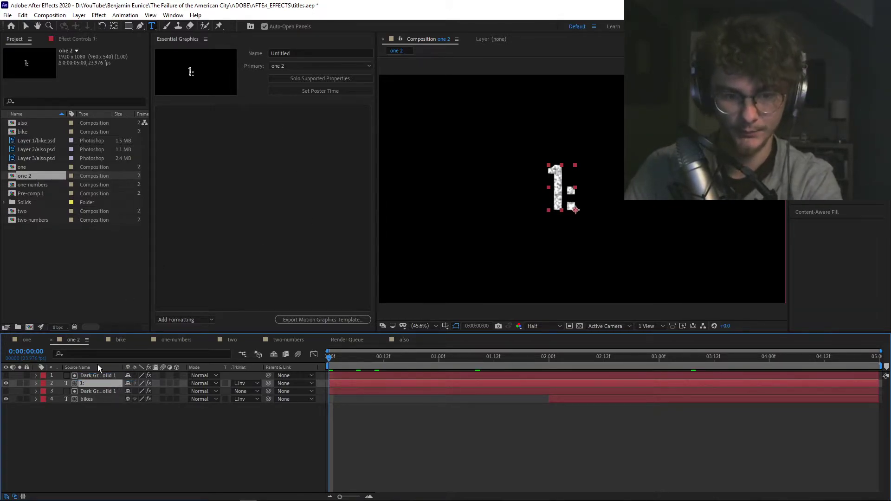
left_click_drag(95, 380, 232, 218)
mouse_move(299, 499)
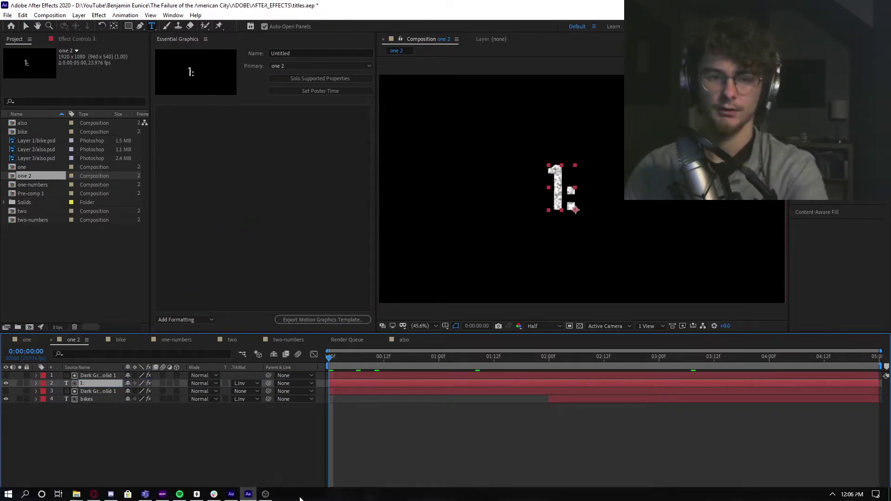
left_click_drag(99, 386, 244, 186)
Add the number layer's Source Text property to the Essential Graphics template as an editable control.
left_click(36, 383)
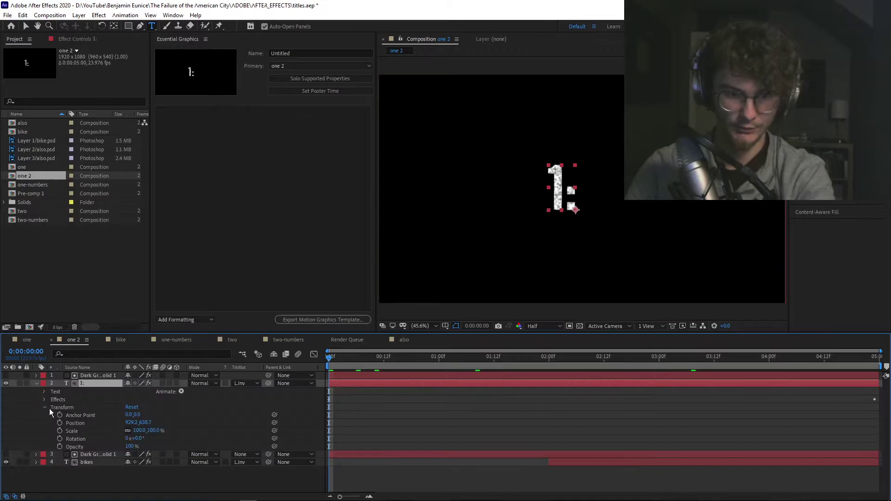
left_click(54, 392)
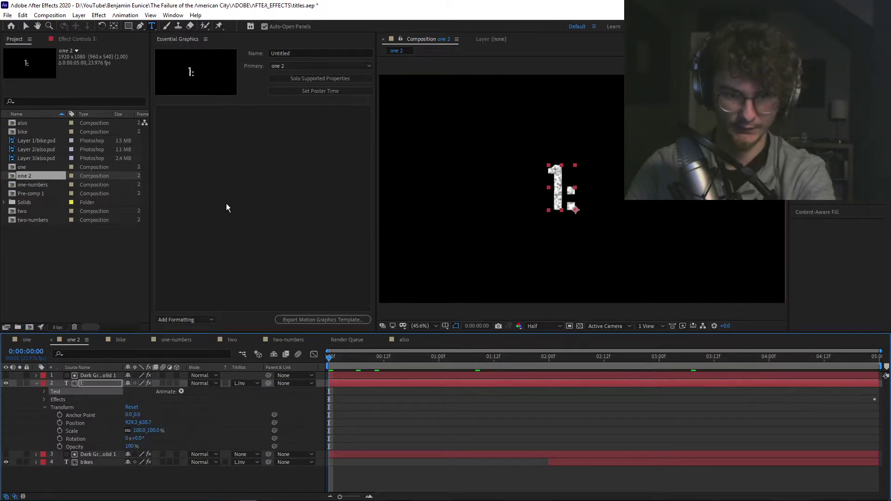
left_click(46, 393)
left_click_drag(77, 399, 238, 201)
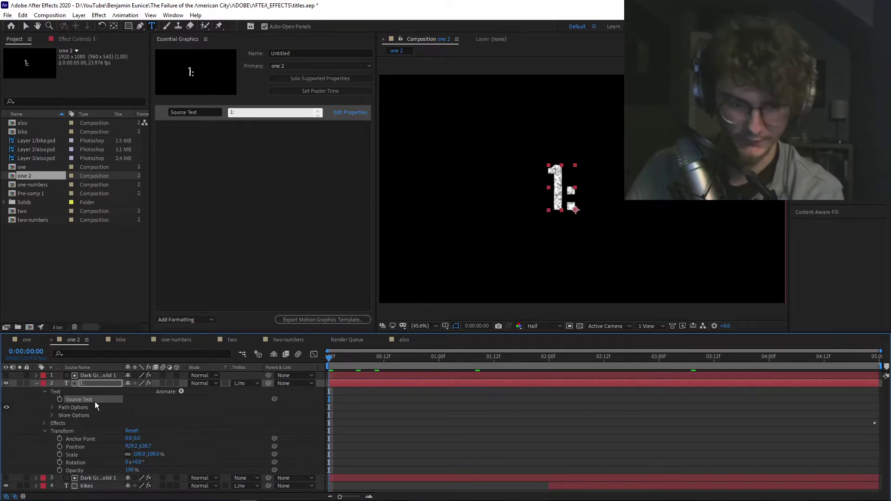
left_click(99, 381)
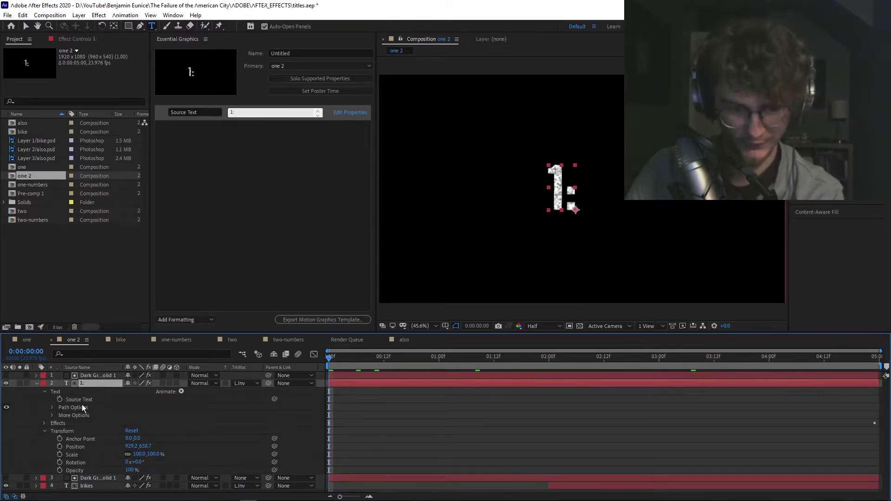
Test the number's template control by changing its text to "4576:".
left_click(264, 113)
left_click(226, 171)
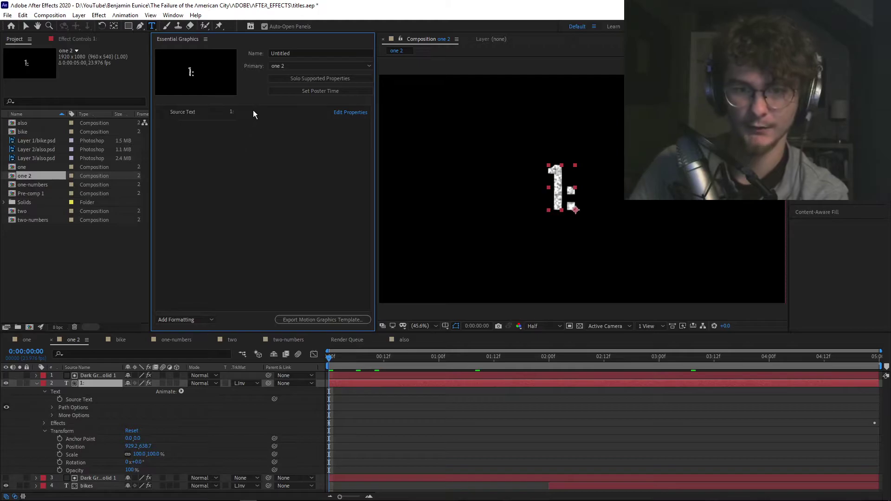
left_click(252, 111)
type("4576")
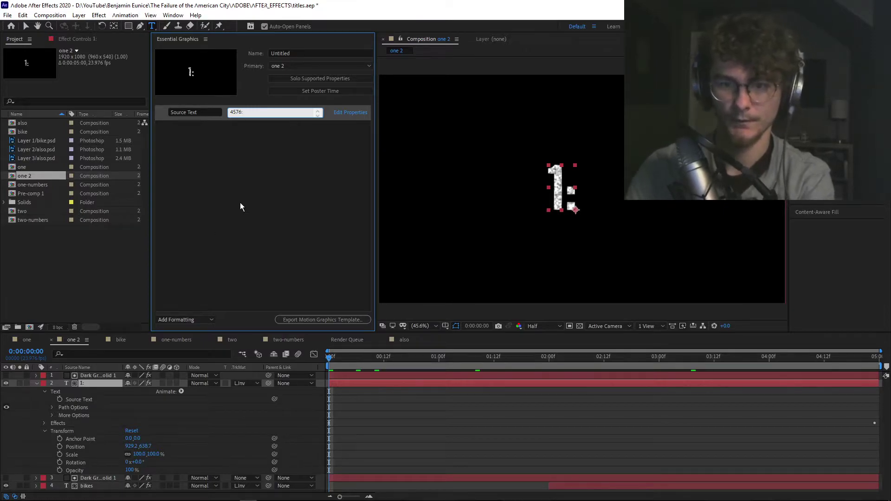
left_click(241, 217)
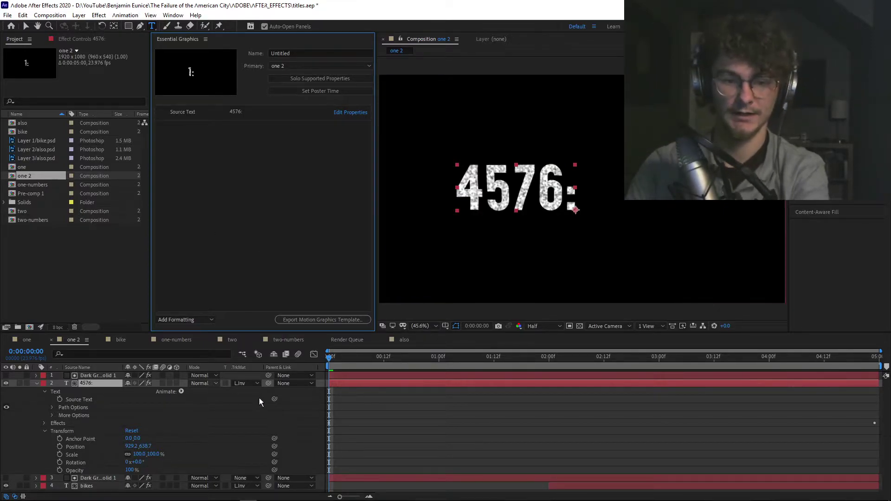
Go to 0:00:02:14 and add the bikes layer's Source Text property to the Essential Graphics template.
left_click(612, 358)
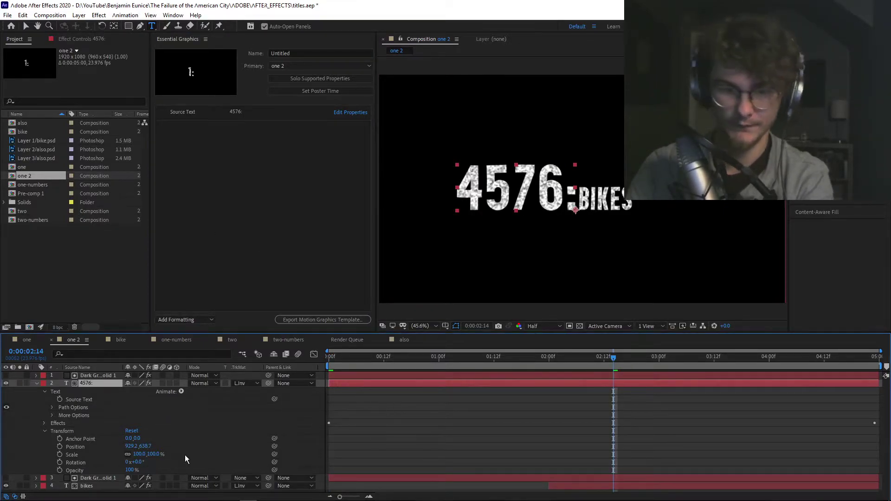
left_click(37, 486)
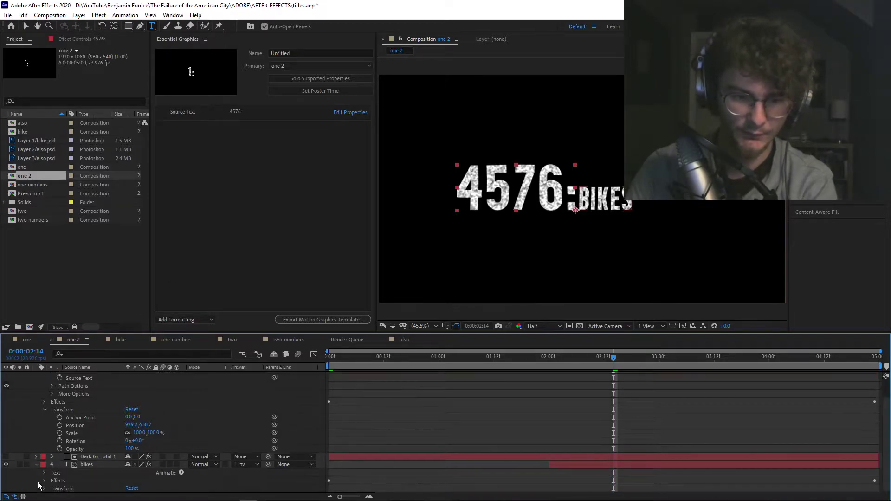
left_click(44, 473)
left_click_drag(69, 473, 242, 129)
Test the title word's template control with a long phrase, "youre under arrest," followed by a first name.
double_click(242, 129)
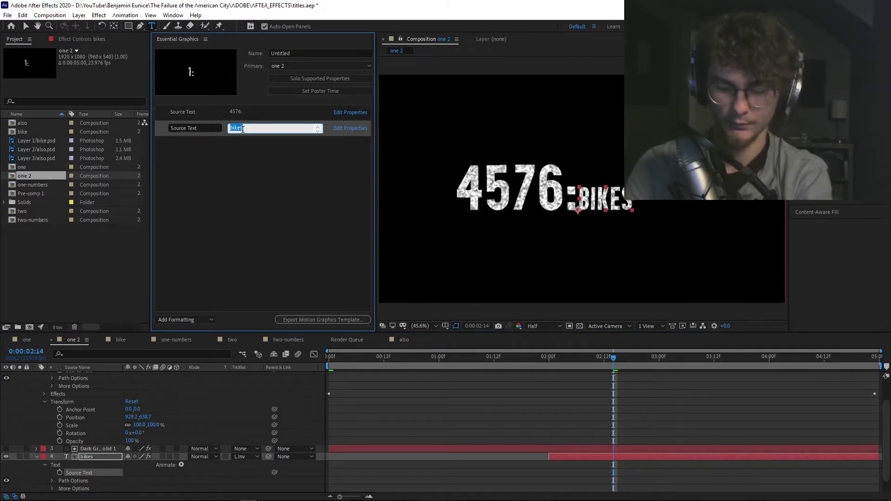
type("youre under arrest, gilbe")
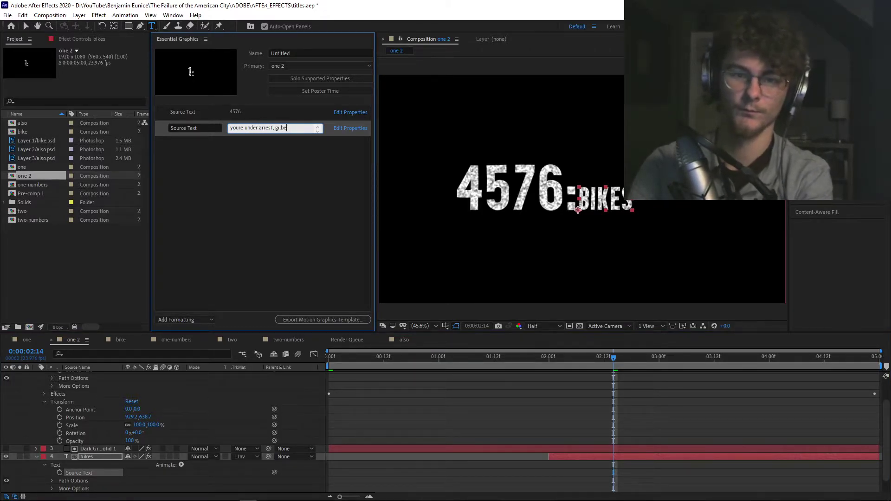
type("rt")
left_click(291, 185)
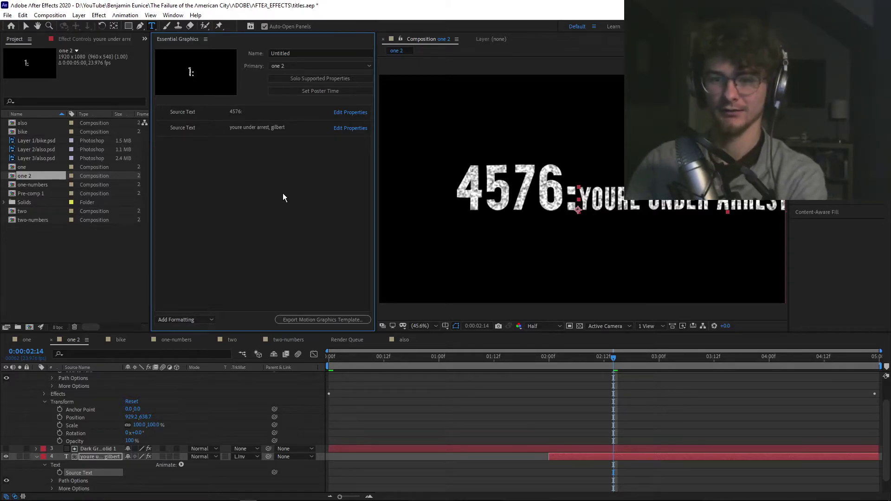
Replace the long phrase in the title word's template control with "banana".
left_click(236, 127)
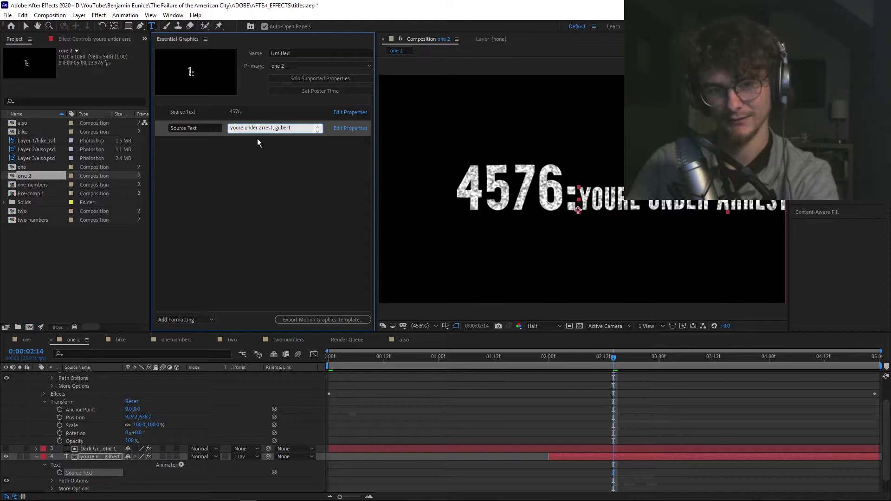
left_click_drag(293, 127, 225, 127)
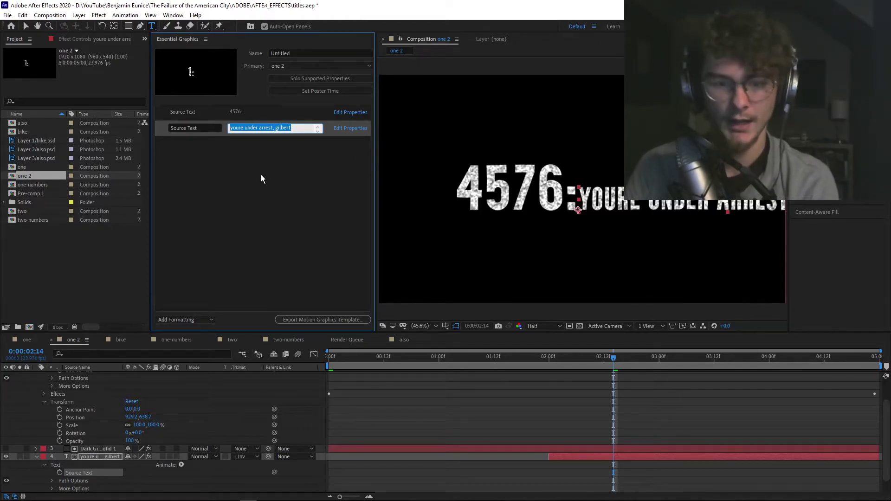
type("bikew=")
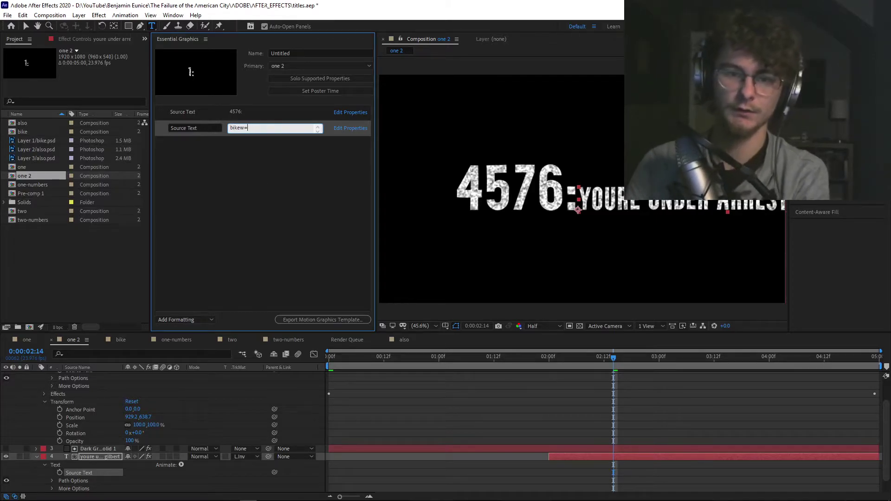
key("ctrl+a")
type("banana")
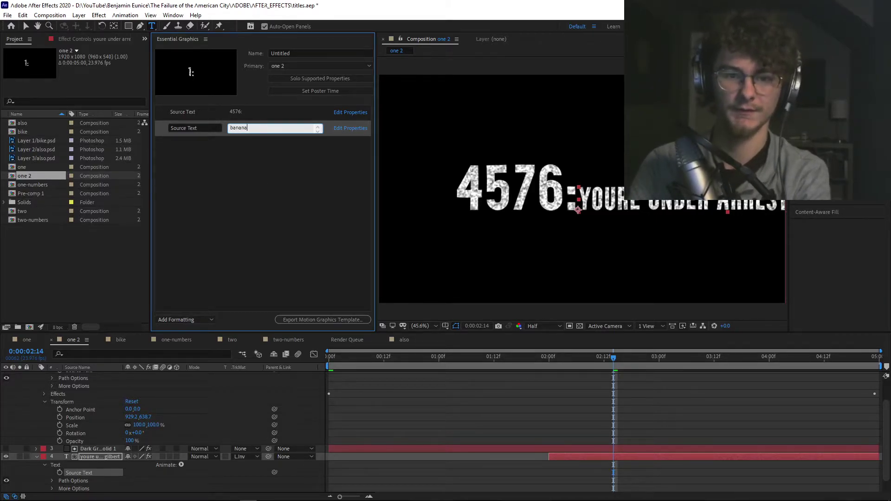
Set the number's template control to "420:".
left_click(238, 114)
type("420:")
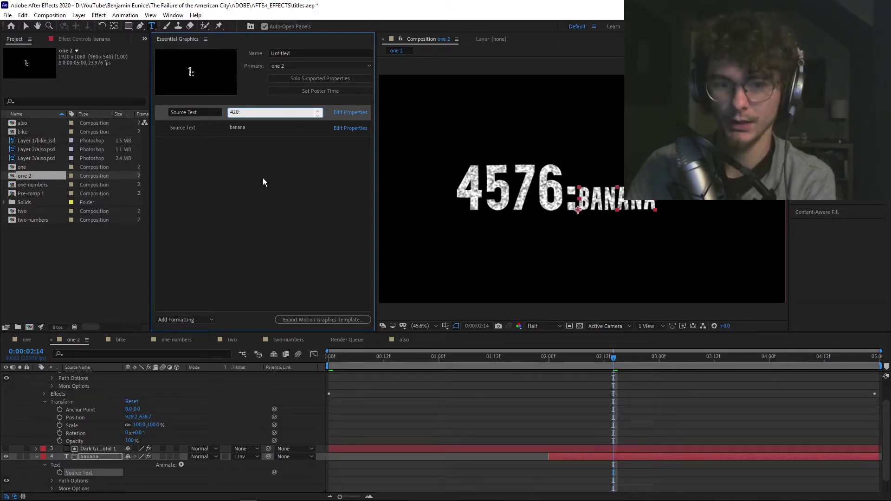
key("Return")
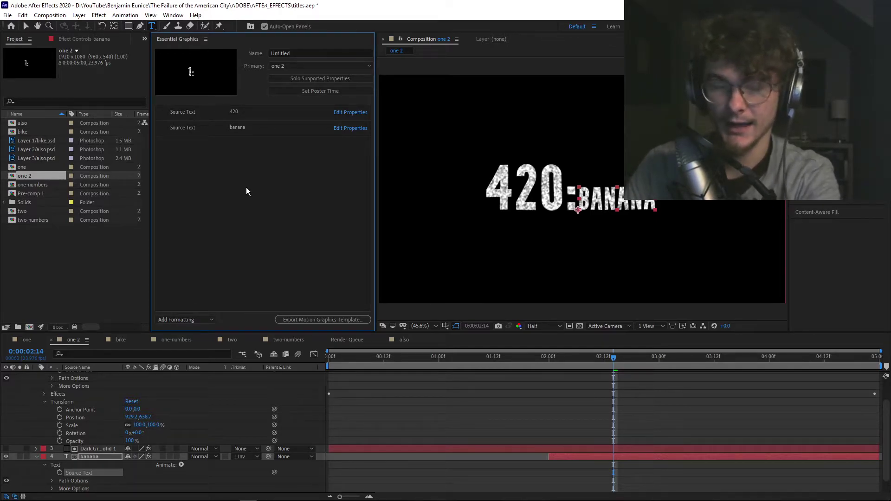
Rename the two Source Text template controls "Number:" and "Word", and collapse the banana layer's properties.
left_click(184, 112)
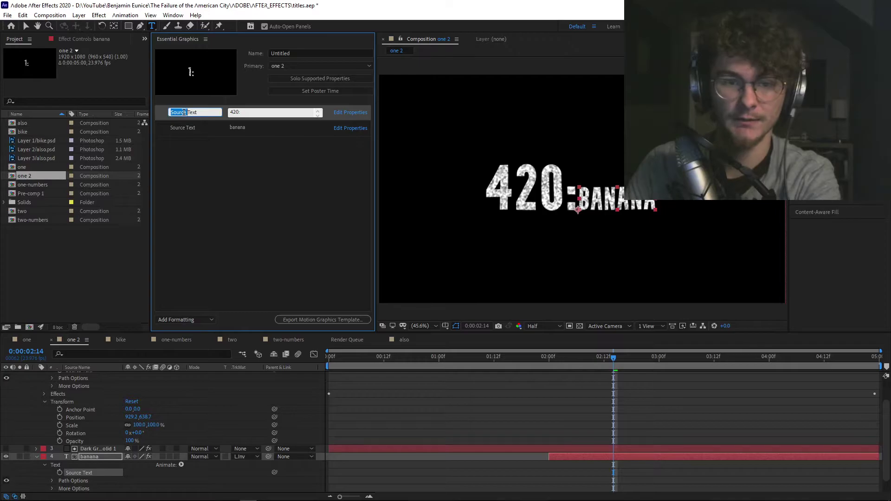
type("Number:")
left_click(183, 128)
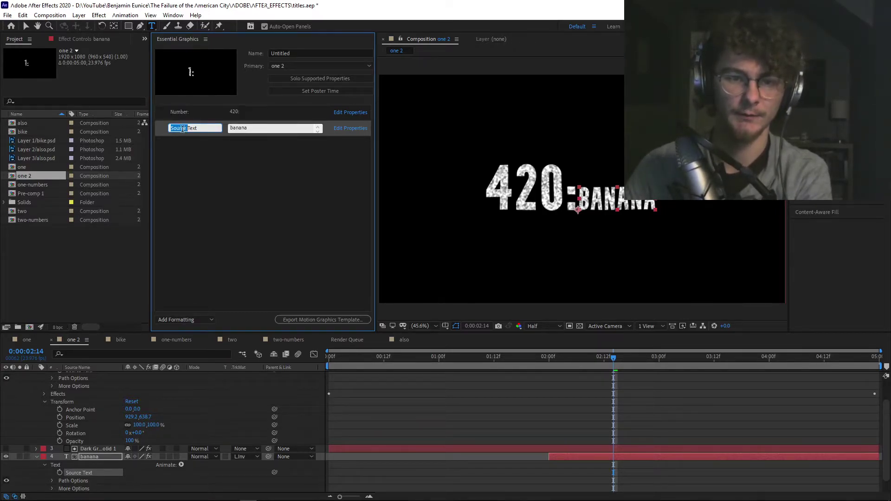
type("woWord")
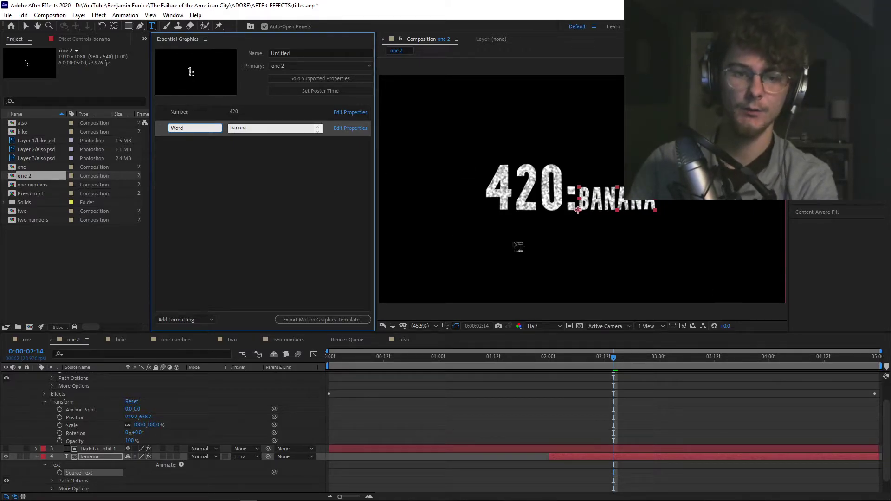
left_click(295, 219)
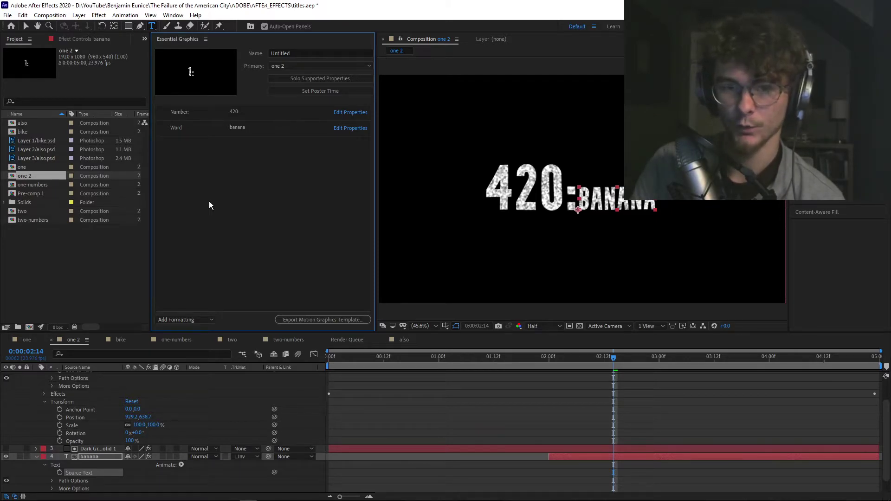
left_click(37, 456)
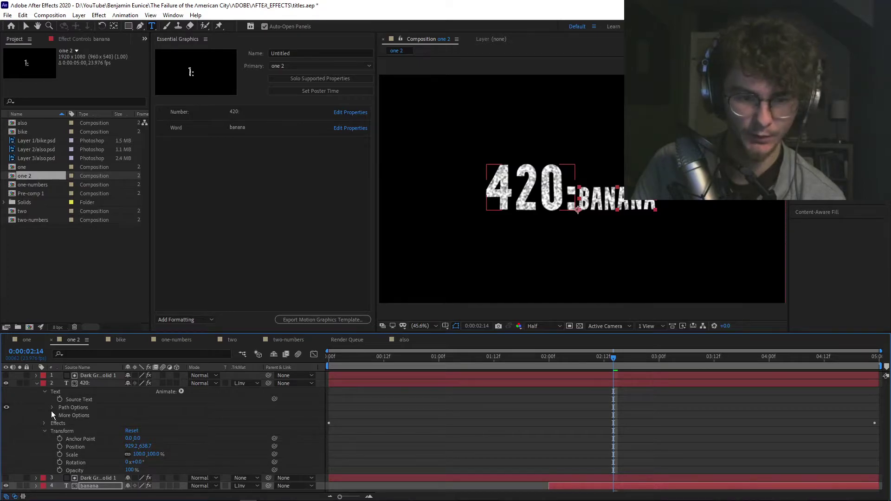
left_click(52, 408)
left_click(54, 406)
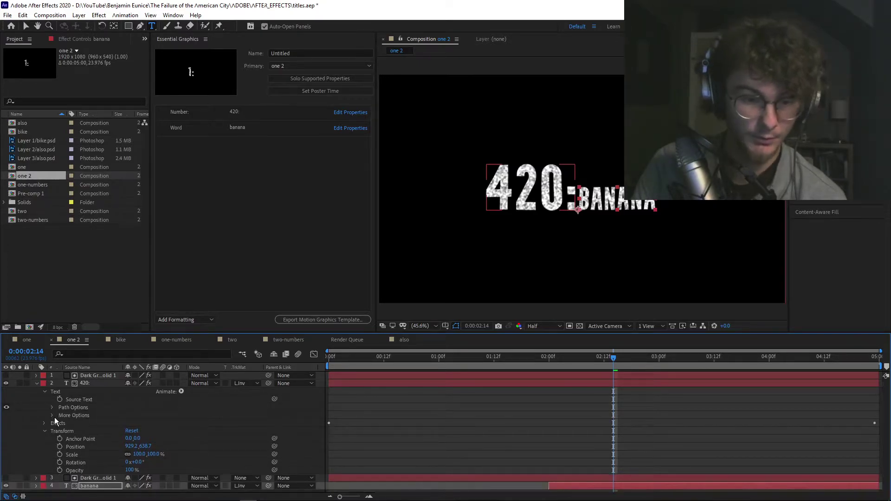
left_click(54, 417)
left_click(54, 416)
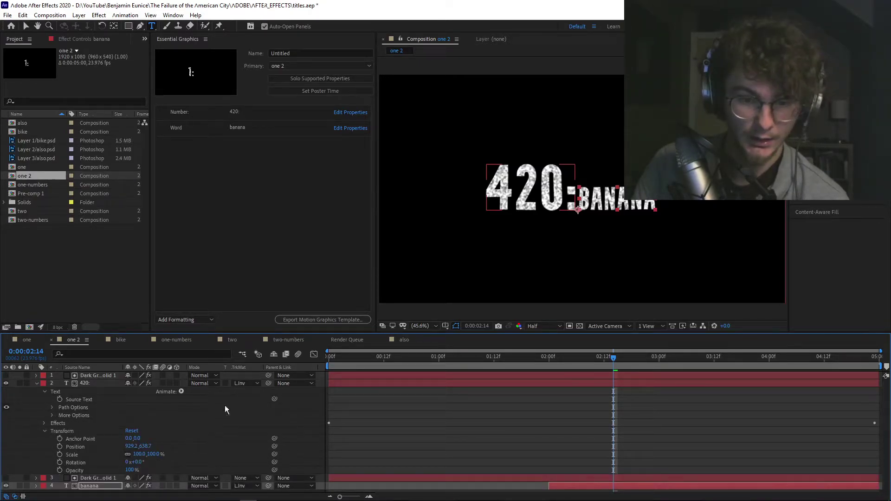
left_click(181, 391)
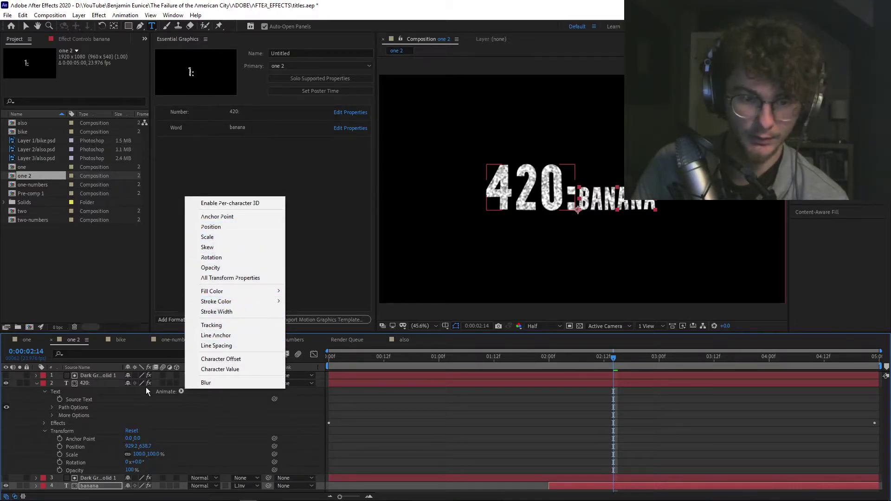
left_click(41, 383)
left_click(43, 384)
left_click(41, 383)
left_click(35, 382)
left_click(37, 382)
left_click(36, 387)
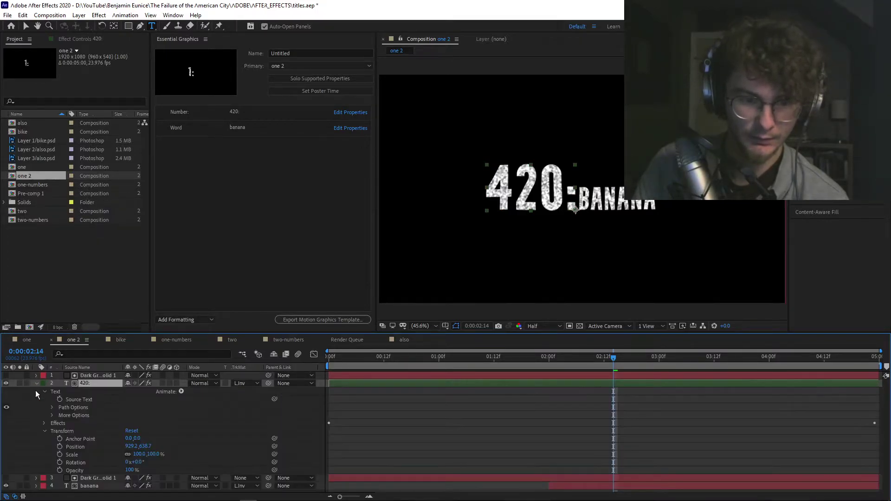
Expand the banana layer and add a Tracking text animator to it.
left_click(36, 486)
scroll(37, 489, "down", 2)
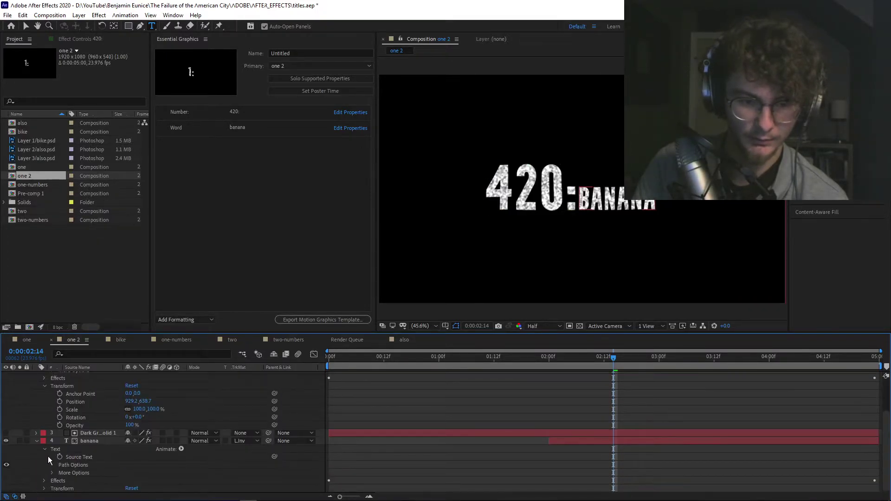
left_click(79, 440)
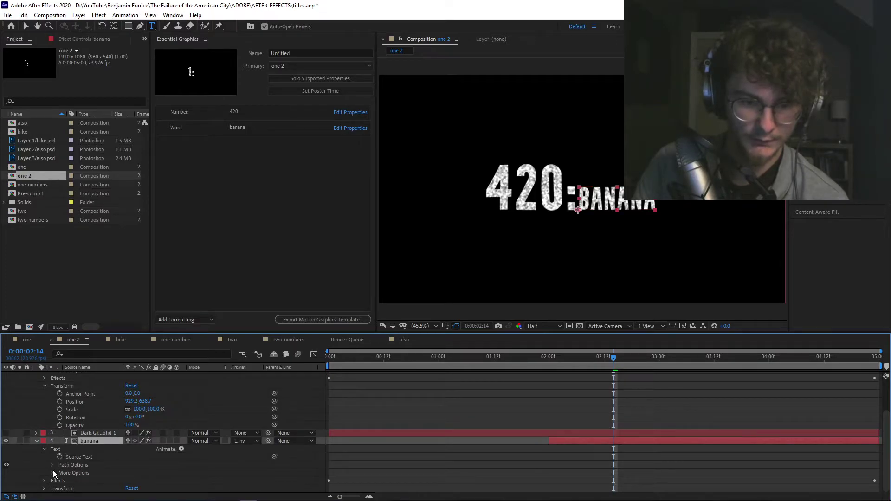
left_click(181, 449)
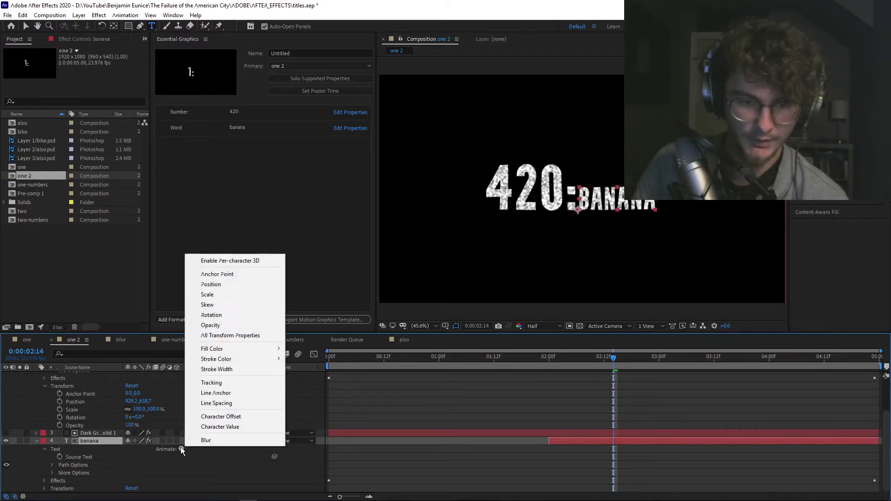
left_click(234, 382)
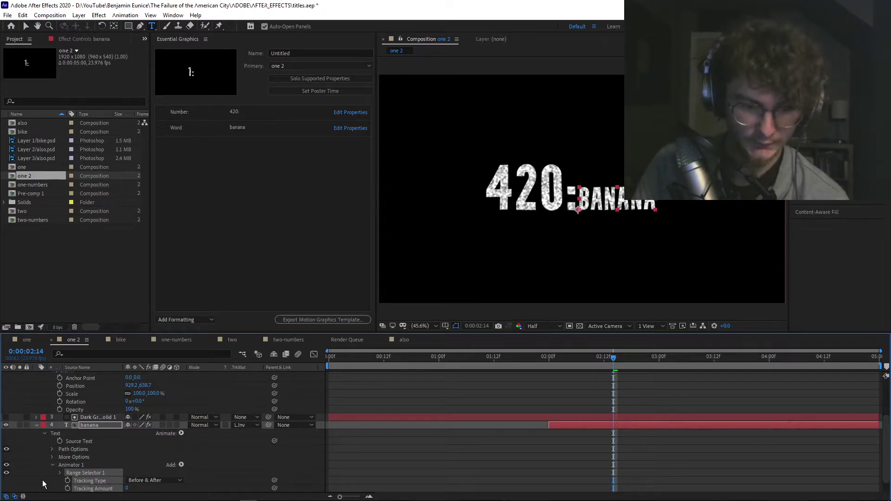
Add the banana layer's Tracking Amount to the template controls and rename it "Kerning".
left_click_drag(93, 488, 202, 207)
left_click(192, 144)
key("ctrl+a")
type("Kerning")
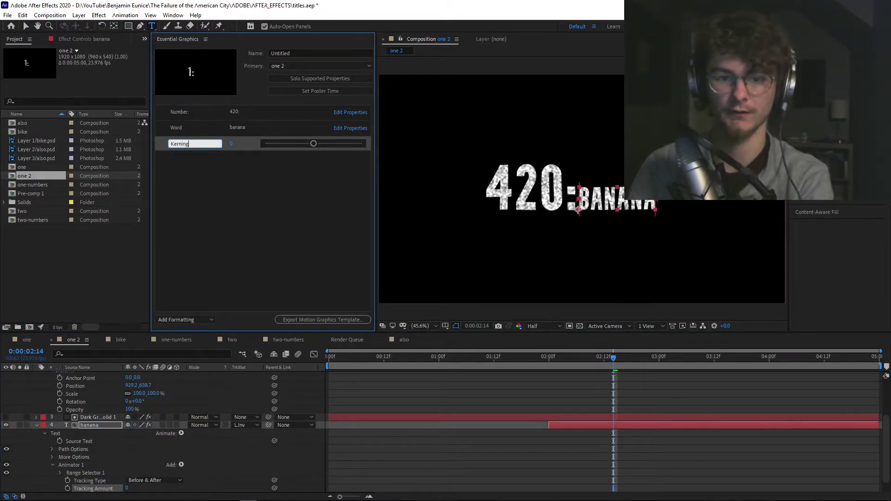
left_click(267, 218)
Test the Kerning slider at extreme and near-centre settings to see how the word spreads.
left_click_drag(313, 146, 366, 154)
left_click(320, 147)
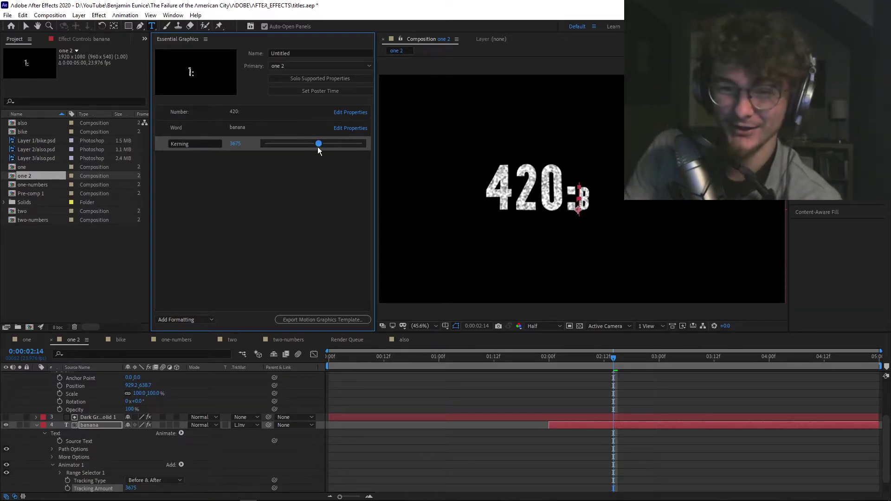
left_click(311, 146)
left_click_drag(312, 147, 314, 147)
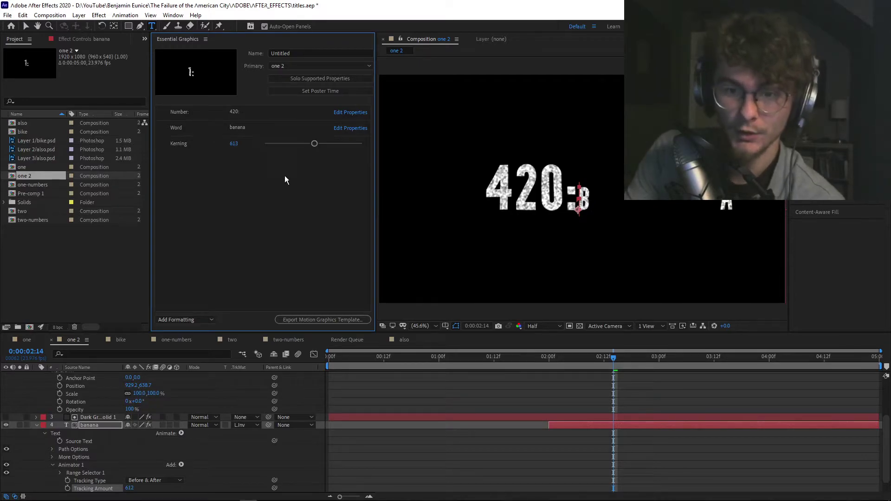
left_click(352, 144)
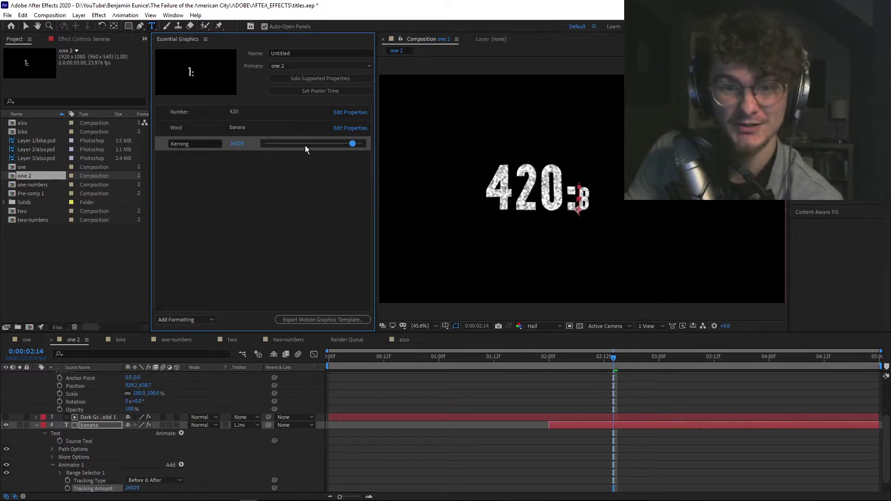
left_click(307, 144)
Try the Kerning control at exact values of 200 and 20.
left_click(233, 143)
type("200")
key("Return")
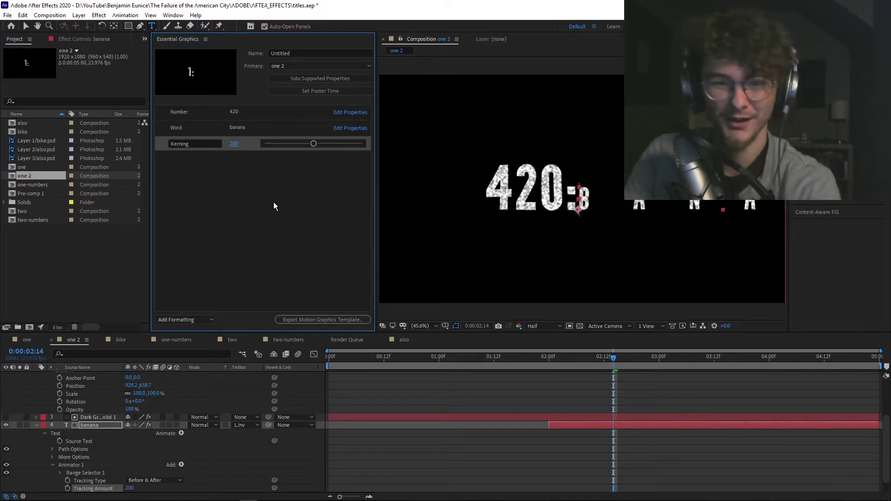
type("20")
key("Return")
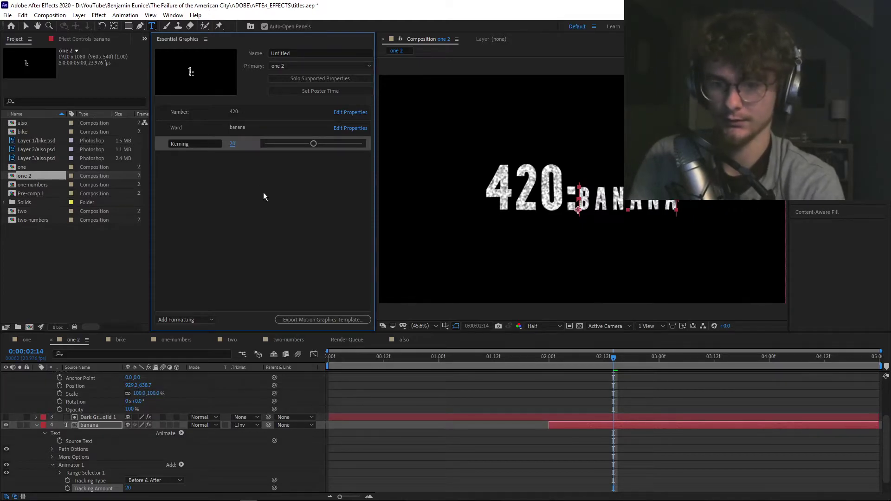
left_click(280, 256)
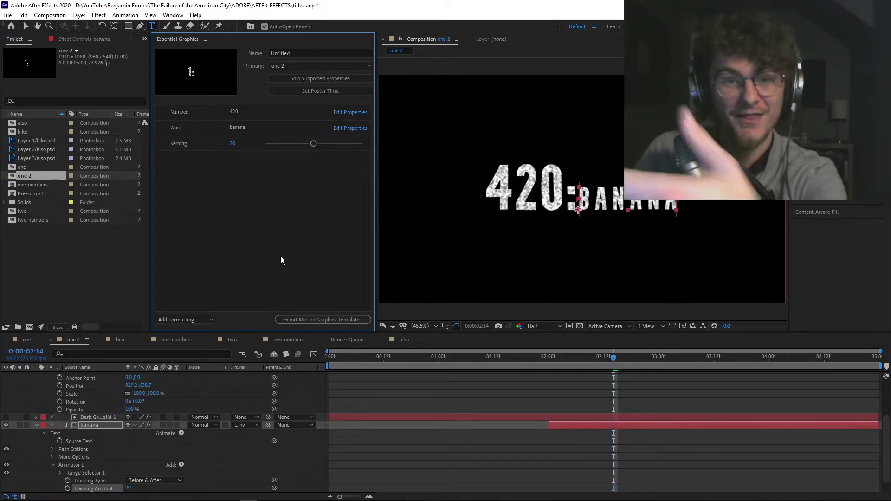
Set the Kerning control to 0.
left_click(232, 144)
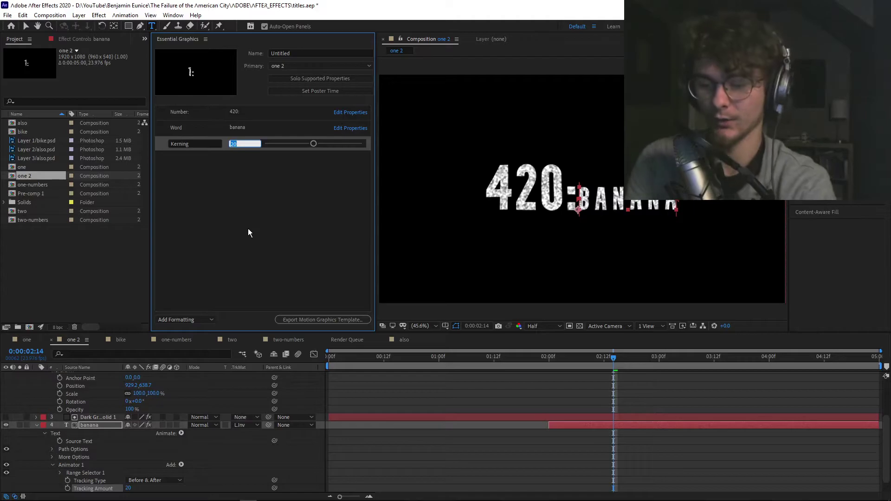
type("0")
key("Return")
left_click(248, 232)
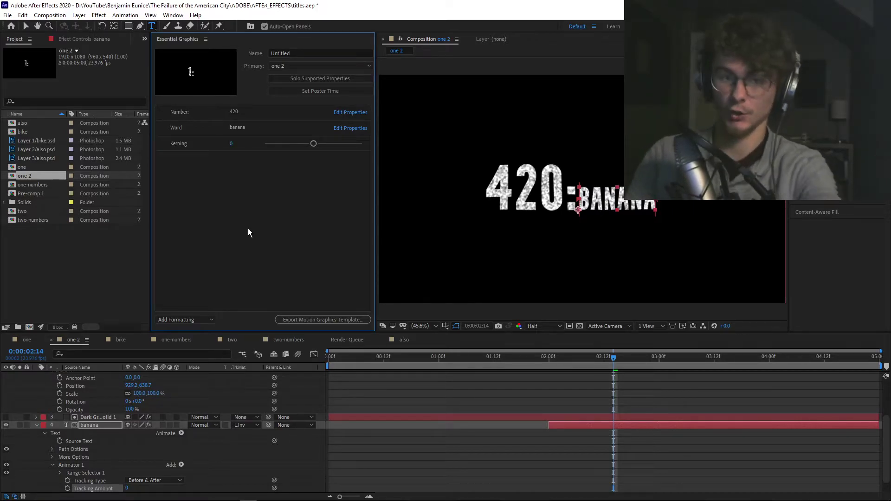
Add a Character Offset property to the banana layer's text animator, try an offset of 38 and undo it.
left_click(181, 432)
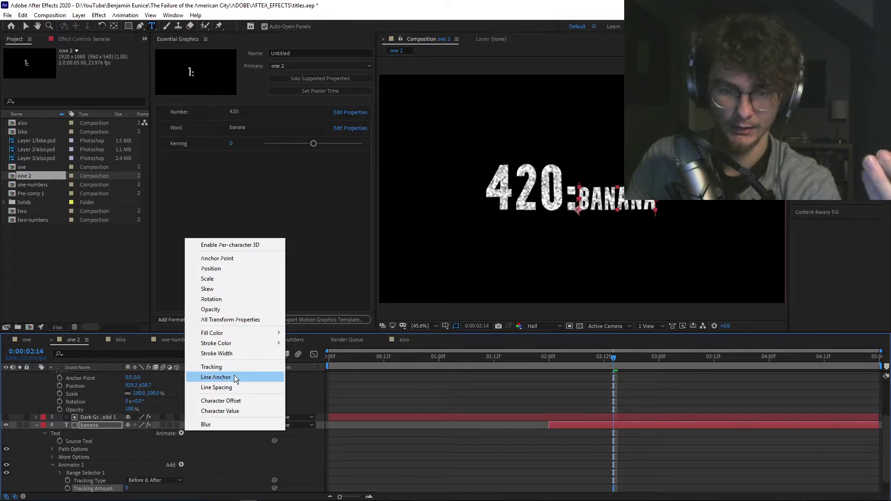
left_click(221, 400)
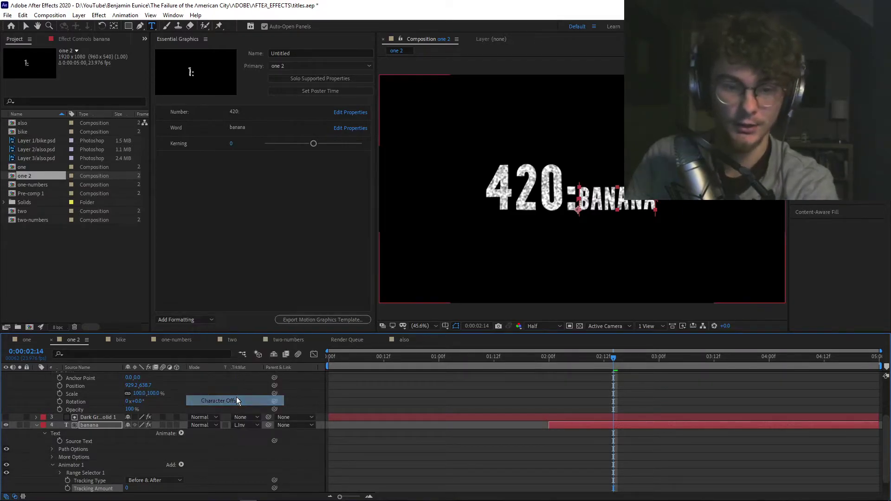
left_click(51, 473)
scroll(48, 469, "down", 1)
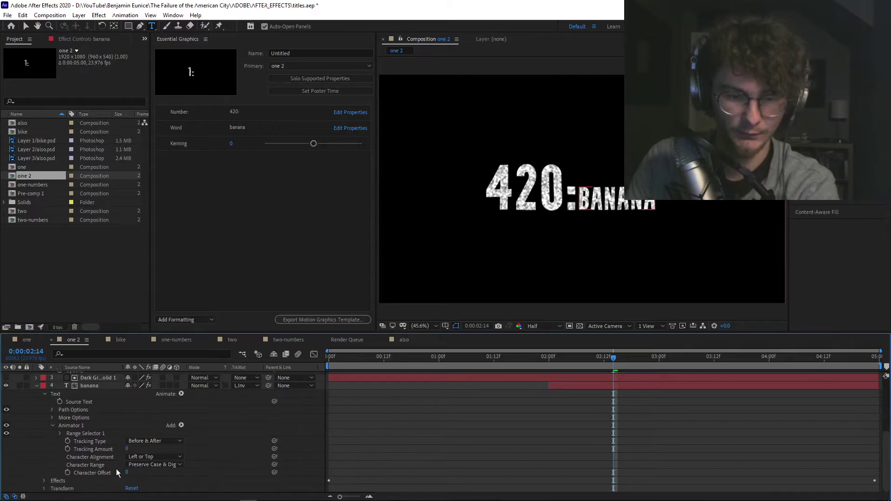
left_click_drag(126, 471, 143, 468)
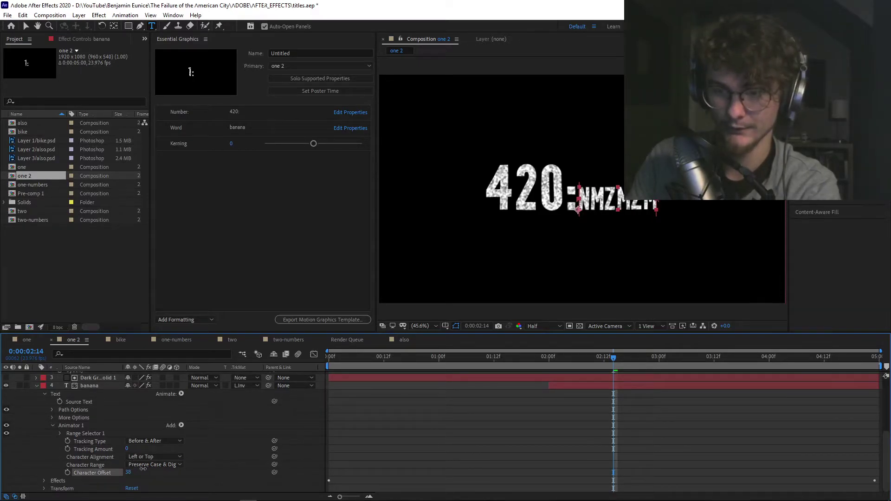
key("ctrl+z")
Add the banana layer's Character Offset to the template controls and inspect its range settings.
left_click_drag(106, 473, 196, 216)
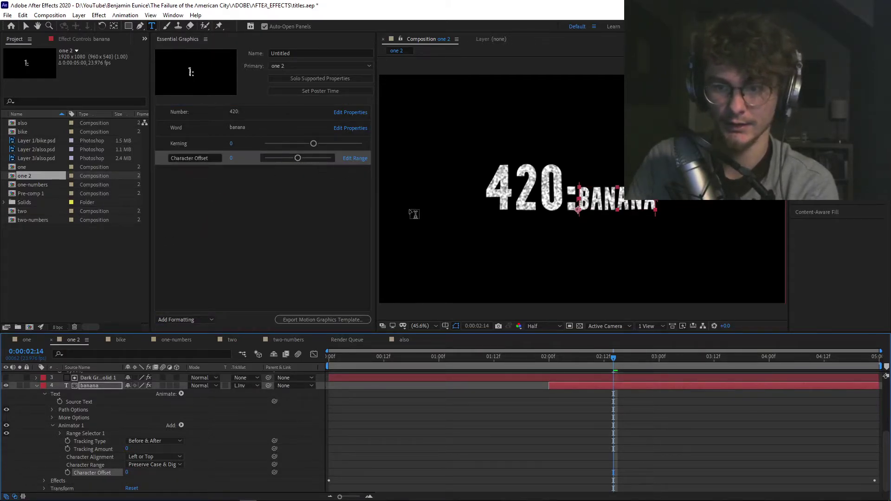
left_click(355, 158)
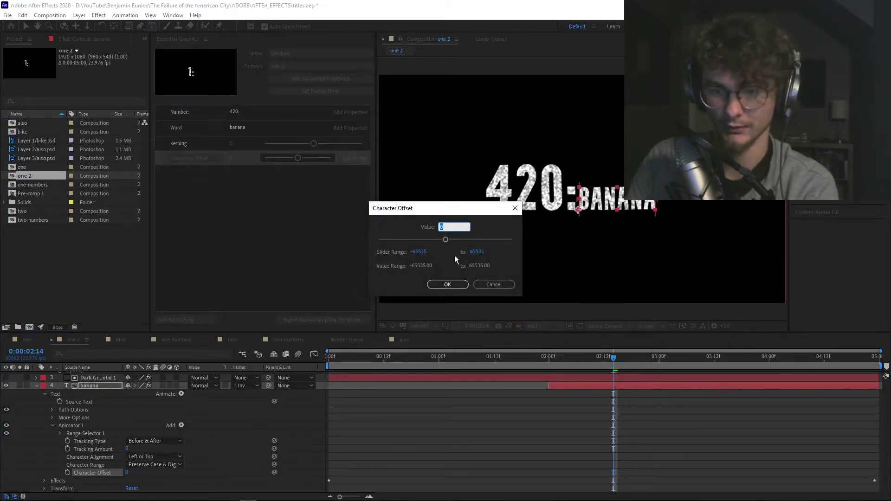
left_click(495, 284)
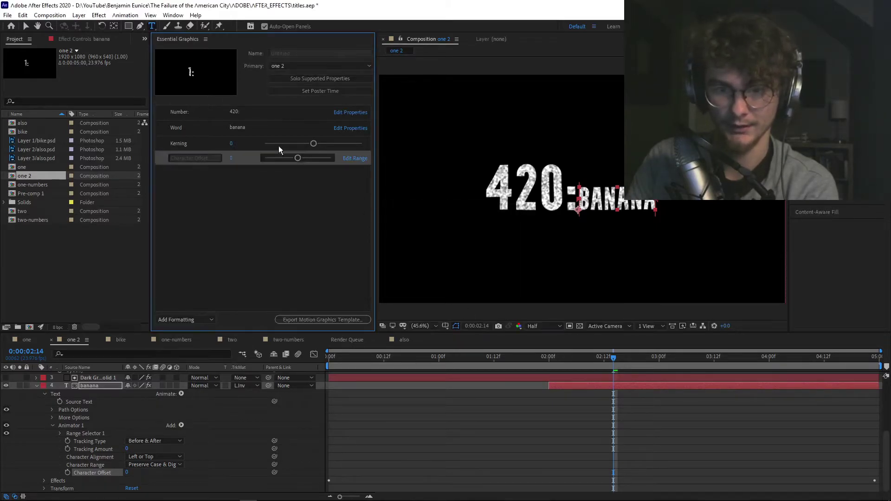
left_click(251, 162)
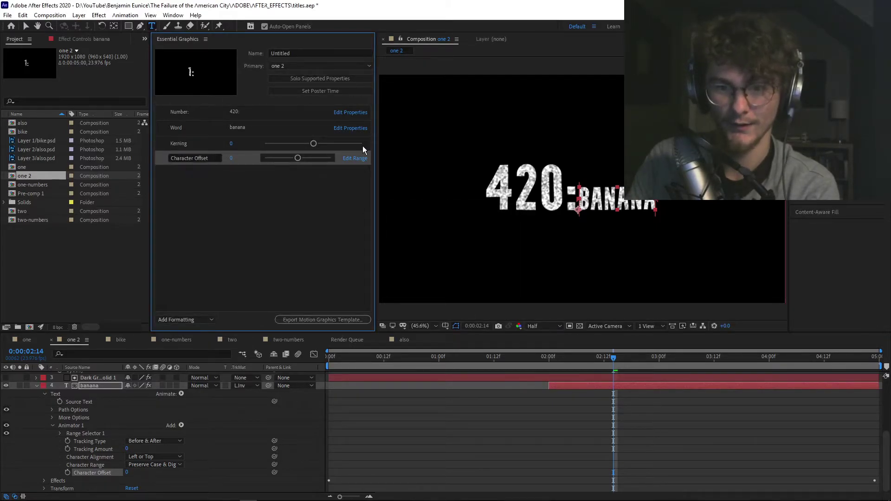
left_click(357, 159)
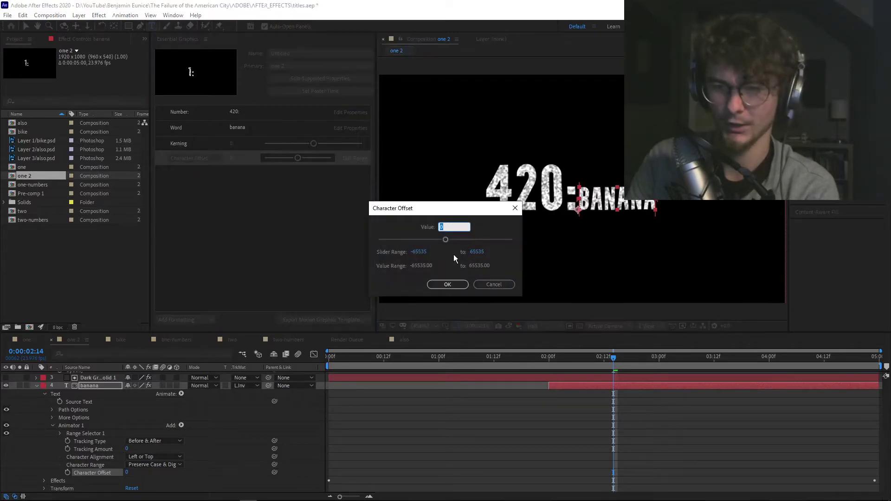
left_click(485, 284)
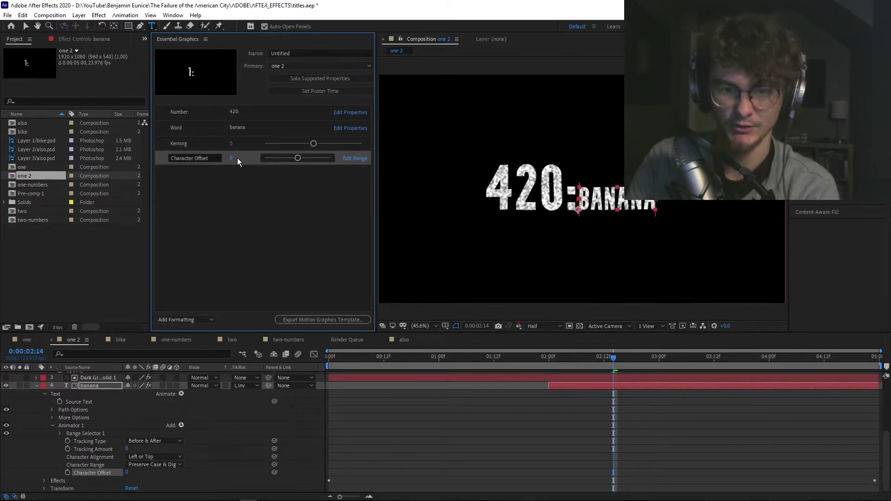
left_click(225, 198)
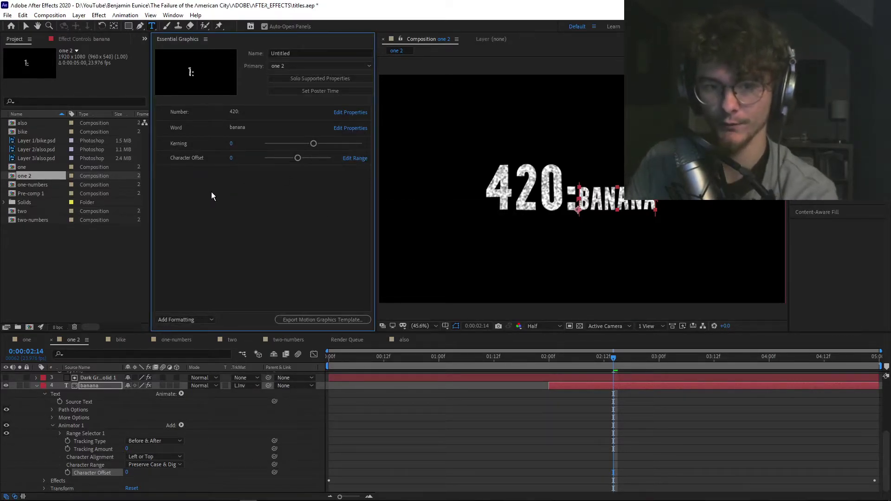
left_click(184, 156)
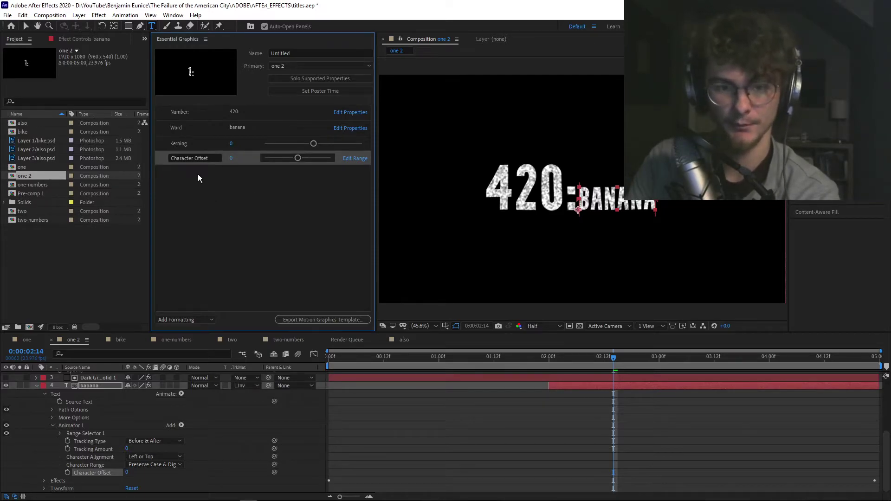
left_click(232, 172)
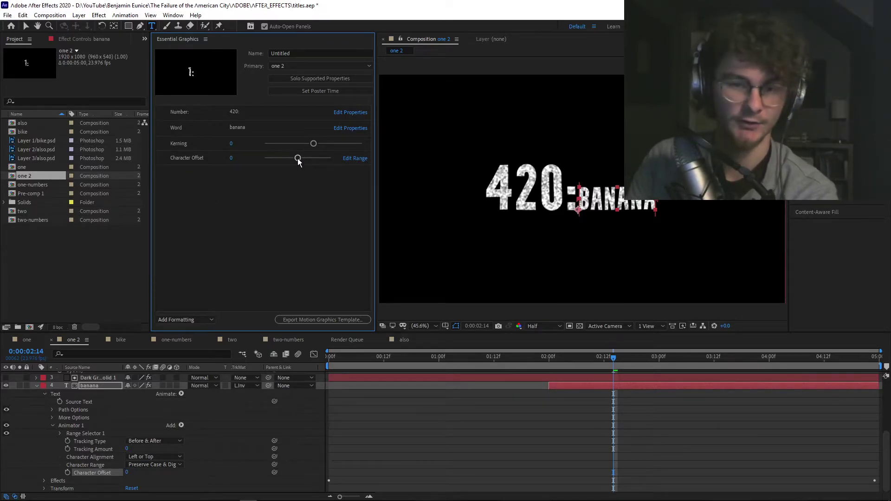
Test the Character Offset slider at its upper end and set the control back to 0.
left_click(298, 158)
left_click_drag(297, 158, 454, 199)
left_click(237, 157)
type("0")
key("Return")
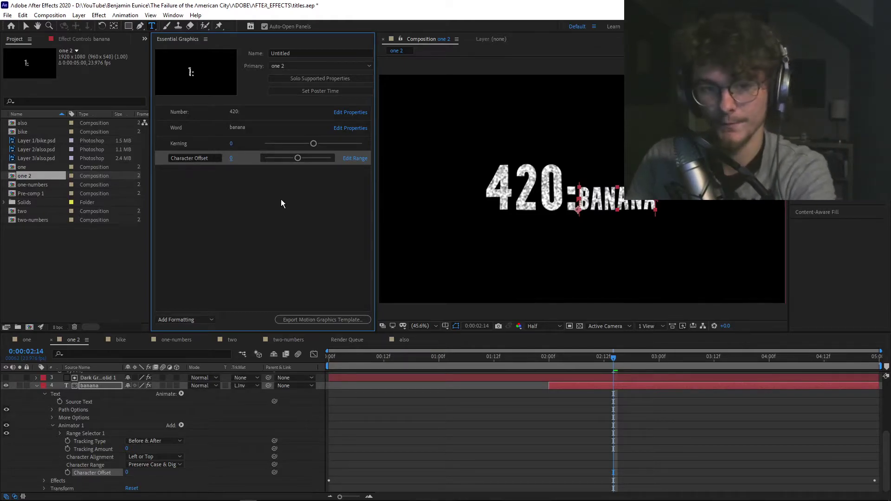
left_click(281, 200)
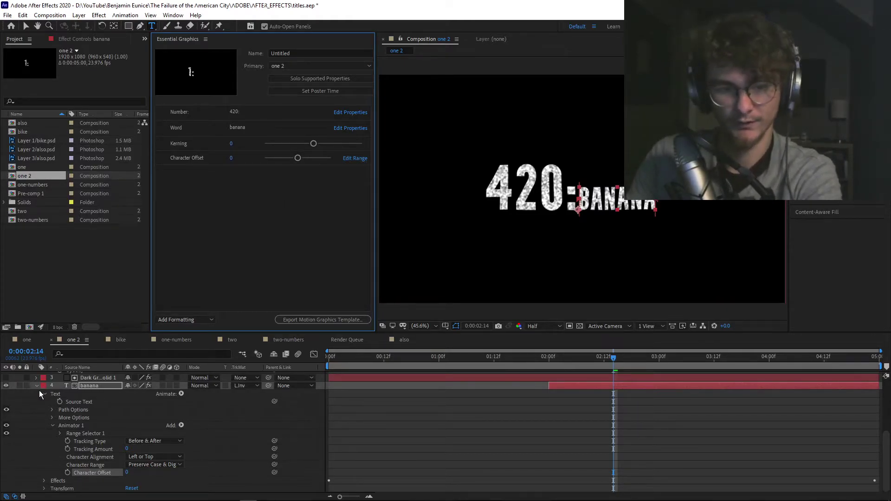
left_click(79, 403)
left_click(85, 448)
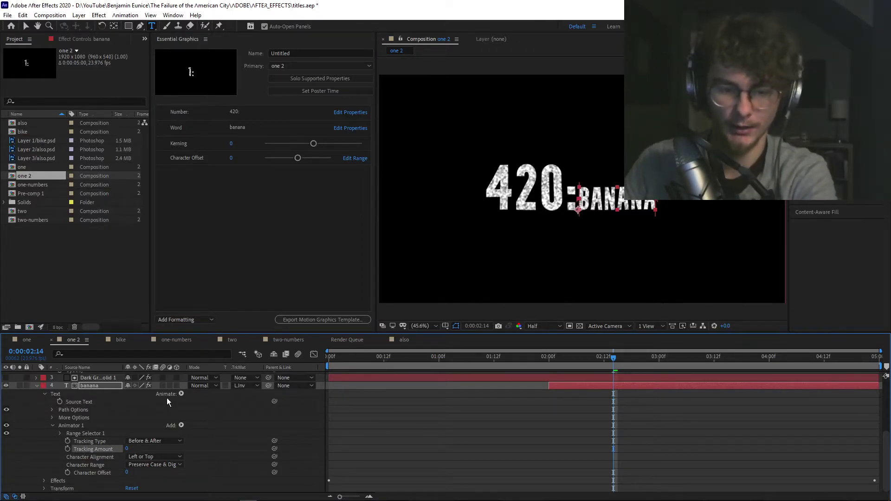
left_click(365, 216)
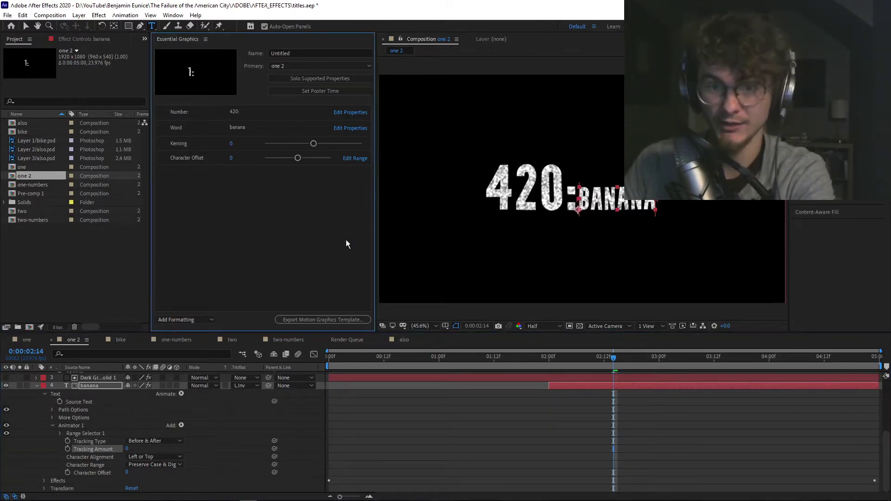
left_click(39, 385)
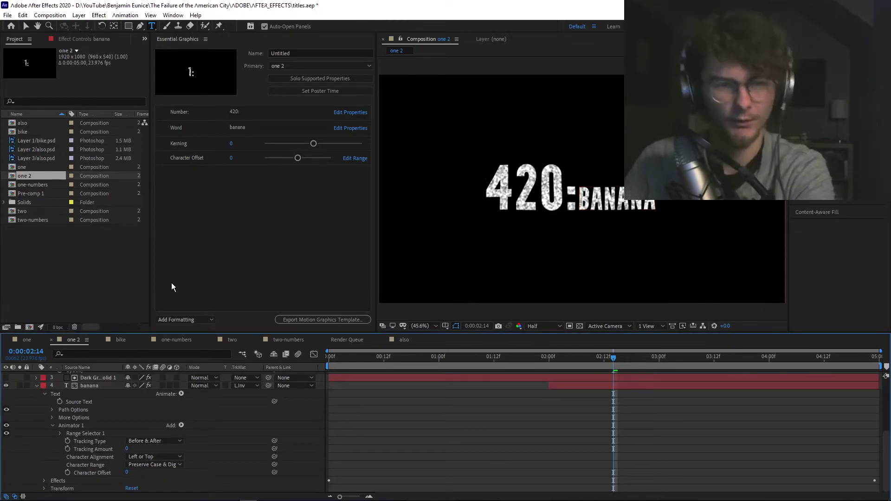
Collapse the banana layer's properties and name the motion graphics template Stop Motion Prison.
left_click(37, 385)
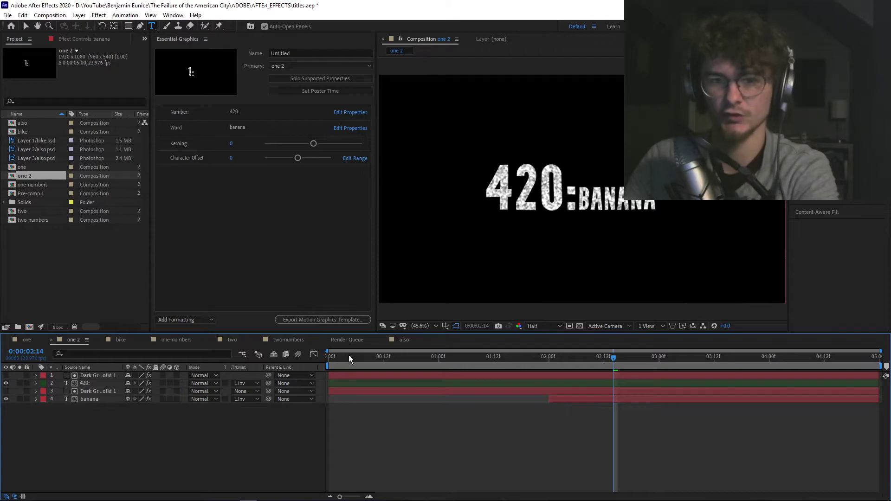
left_click(293, 54)
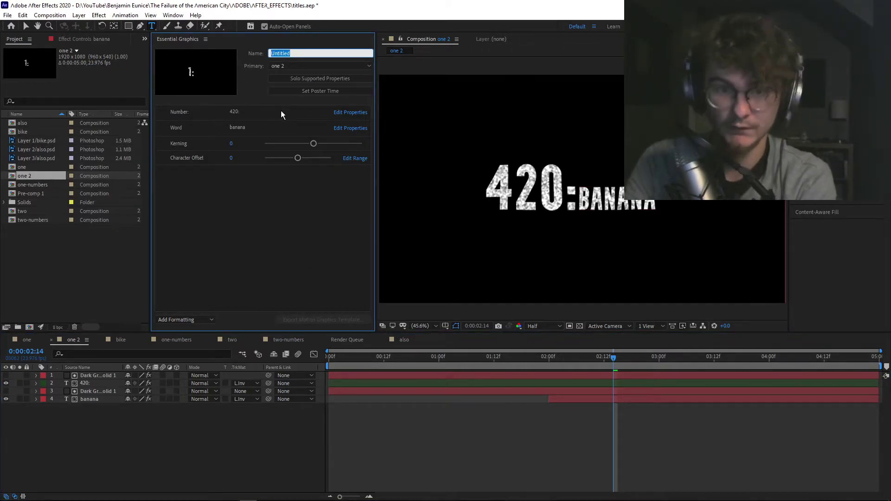
type("Stop Motion")
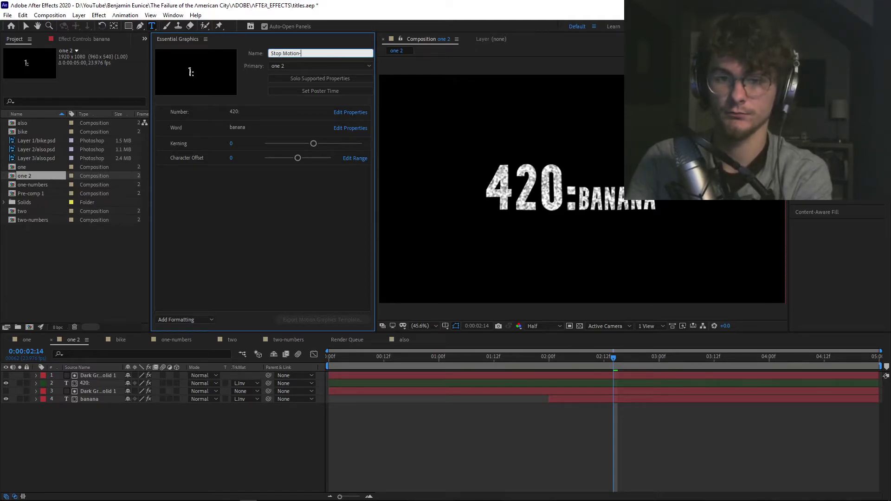
type(" Prison")
key("Return")
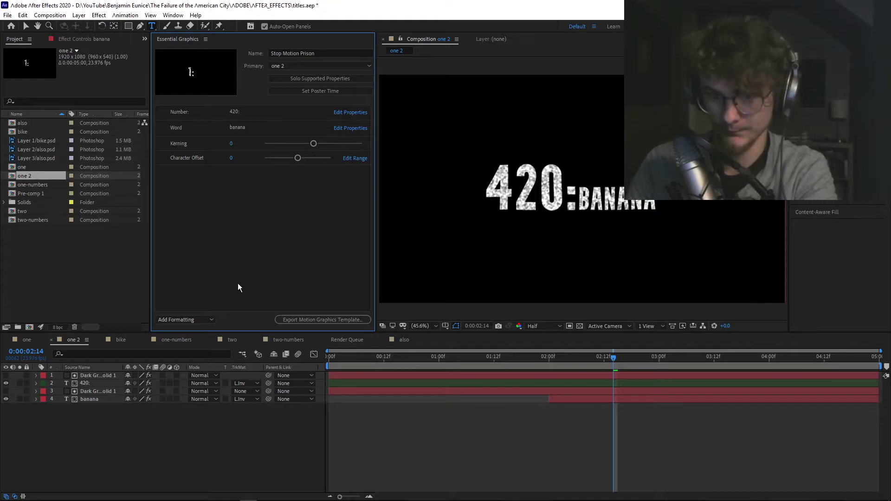
Save the project and export the motion graphics template to the Local Templates Folder, continuing with the font that is not synced from Adobe.
left_click(301, 319)
left_click(460, 263)
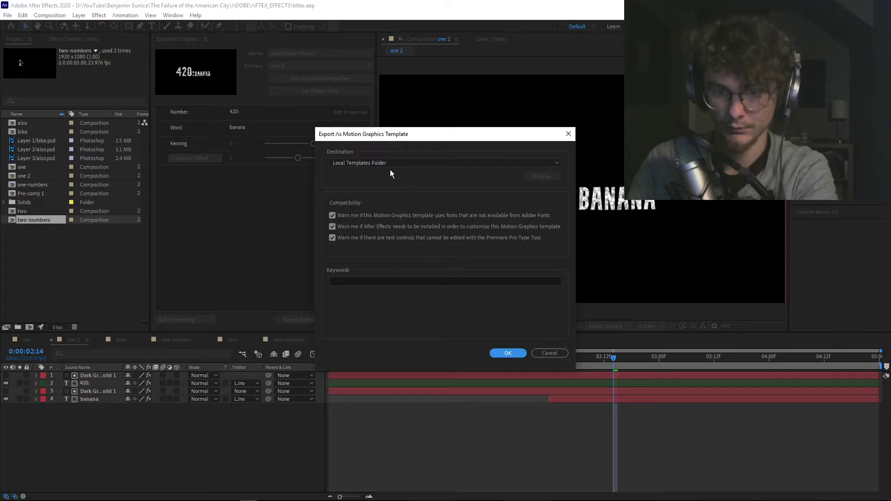
left_click(385, 162)
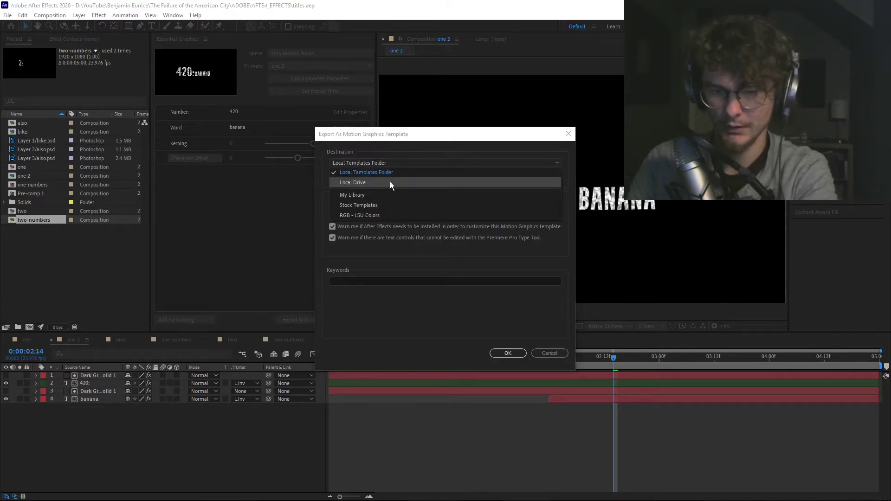
key("Escape")
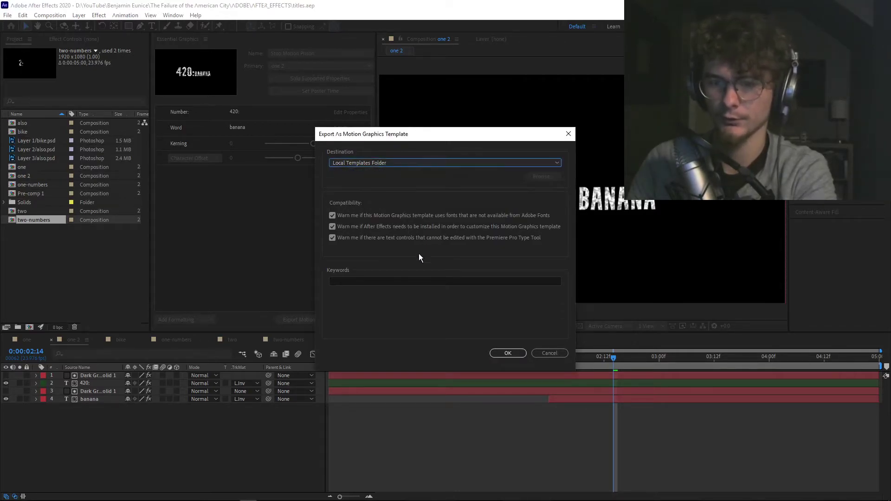
left_click(477, 164)
left_click(473, 192)
left_click(505, 166)
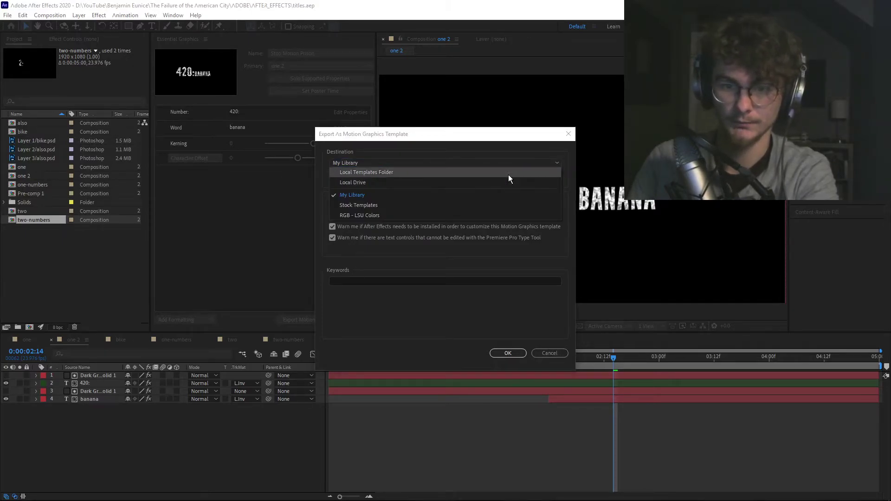
left_click(508, 175)
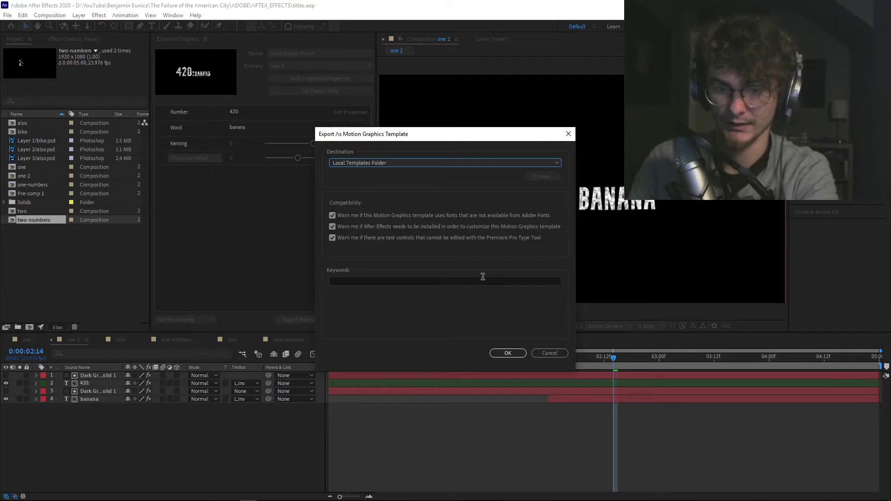
left_click(518, 354)
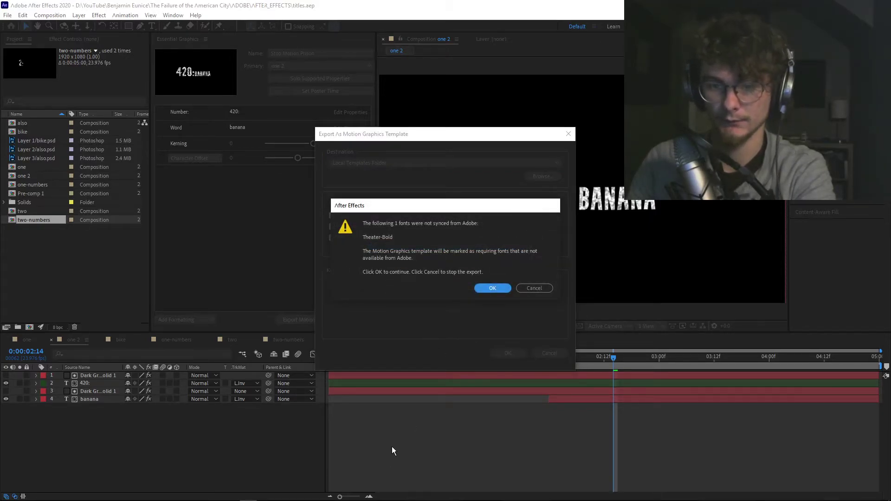
left_click(494, 288)
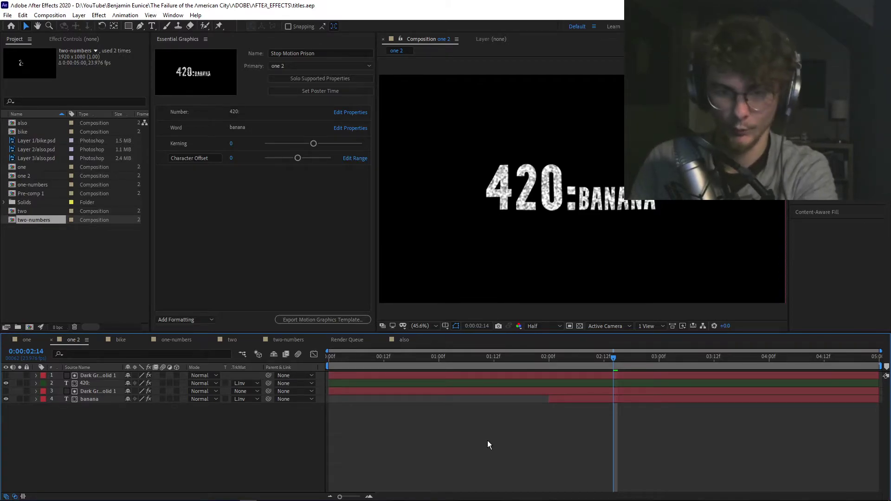
Switch to Premiere Pro and open the most recent index project.
left_click(4, 498)
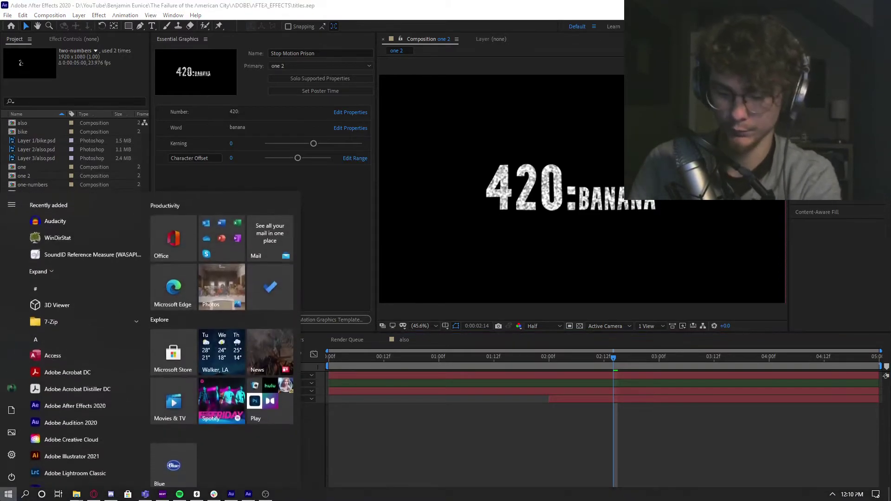
type("premiere pro")
key("Return")
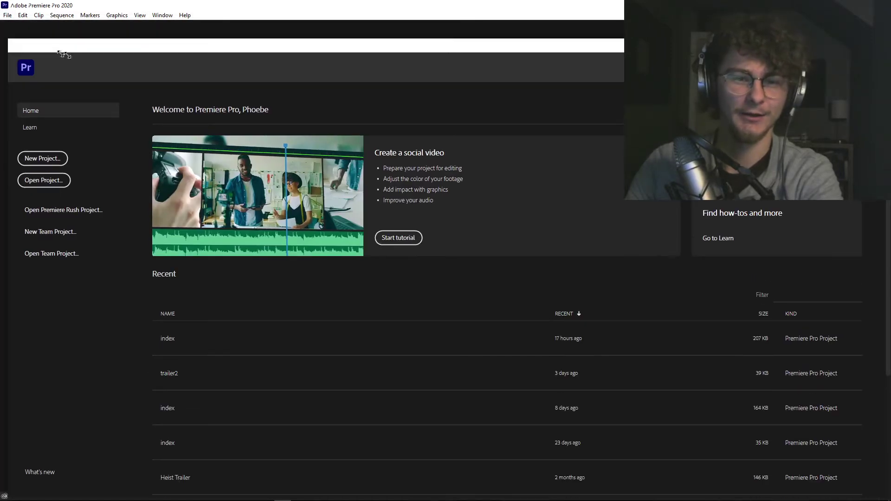
left_click_drag(64, 54, 101, 40)
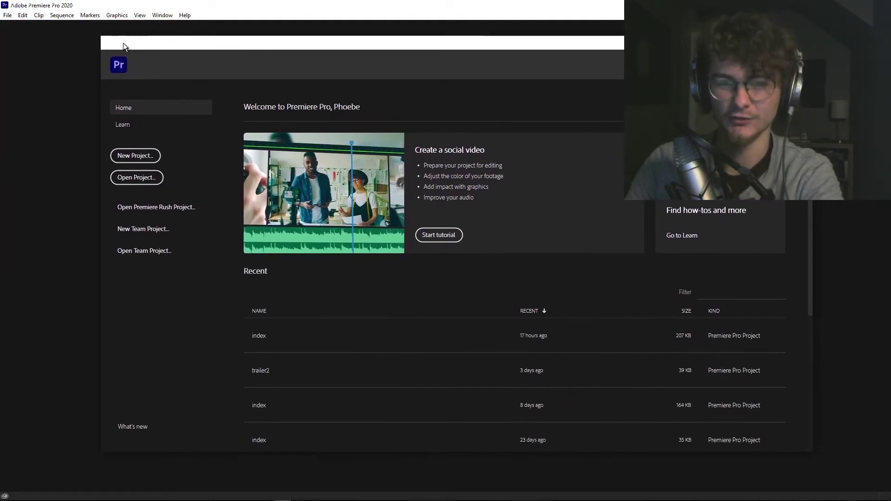
left_click(349, 340)
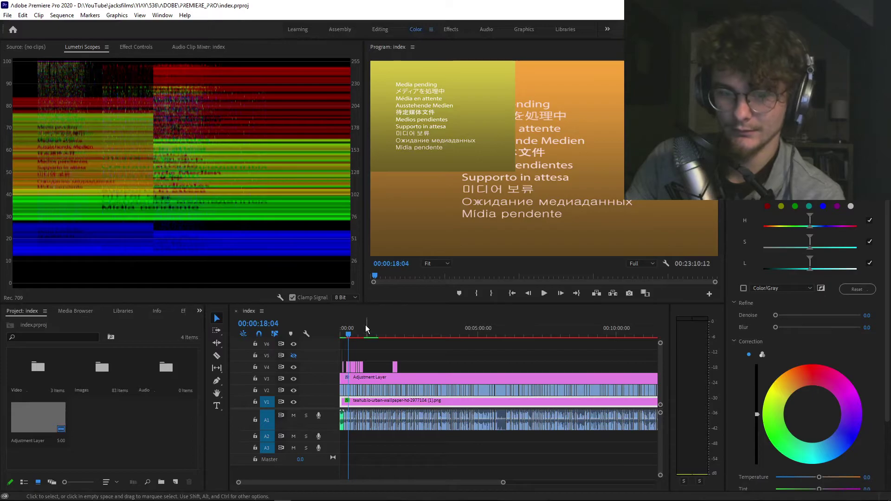
Preview the opening seconds of the index sequence from its start in the Editing workspace.
left_click(341, 329)
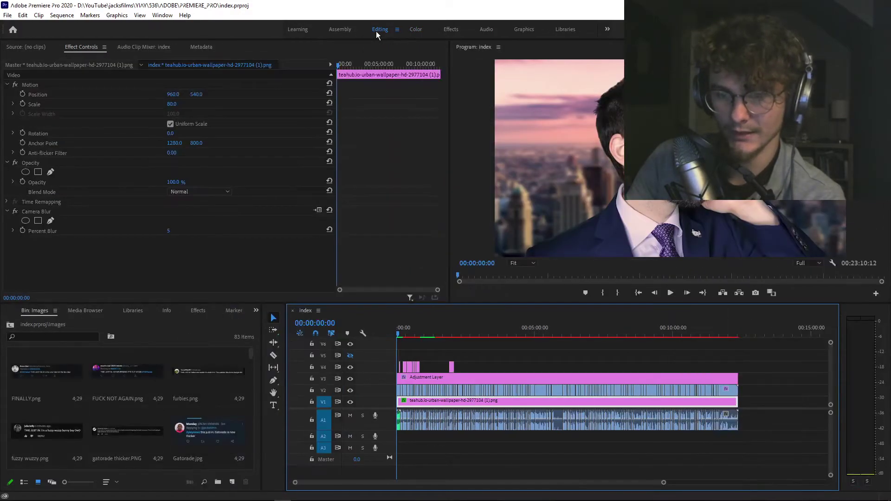
left_click(351, 378)
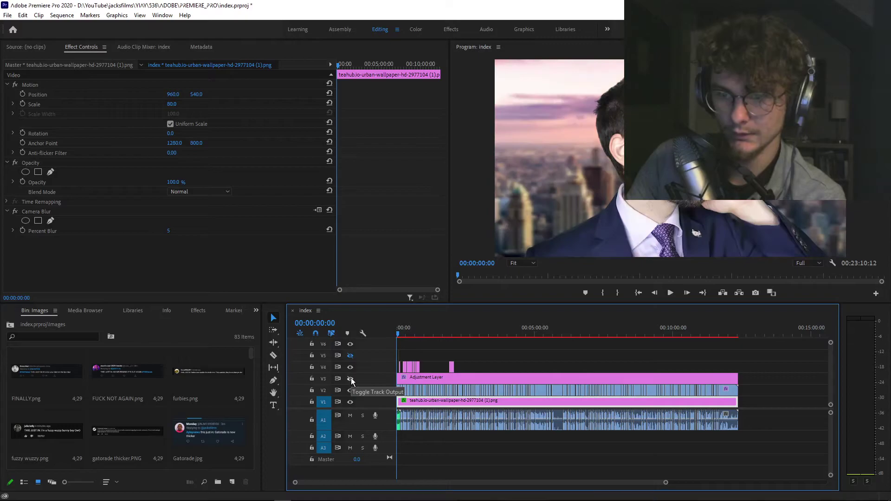
left_click(351, 379)
key("shift+1")
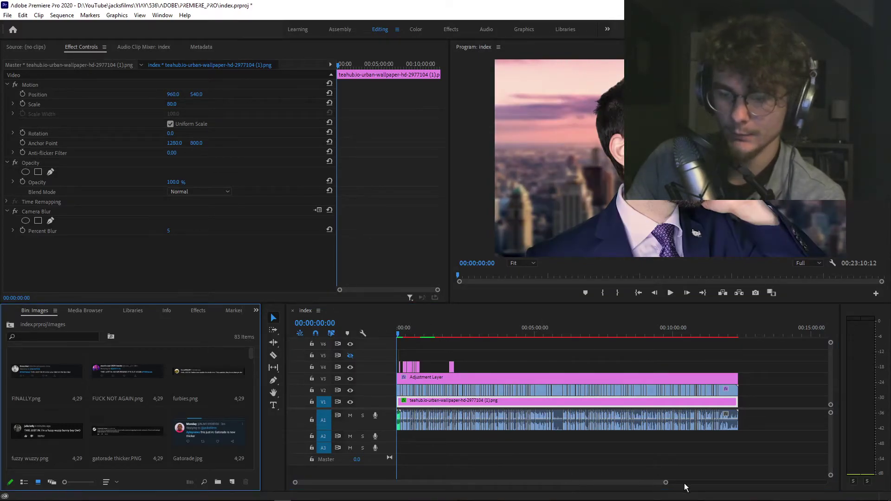
left_click_drag(666, 484, 519, 480)
left_click(670, 293)
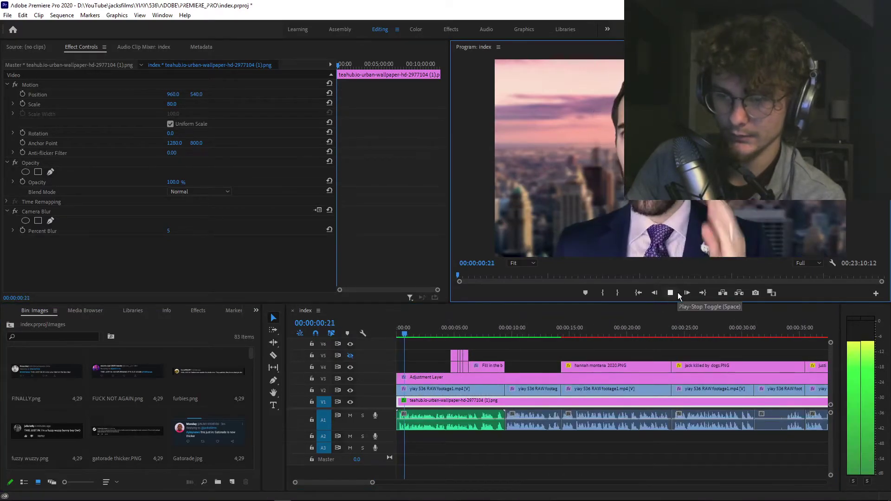
key("grave")
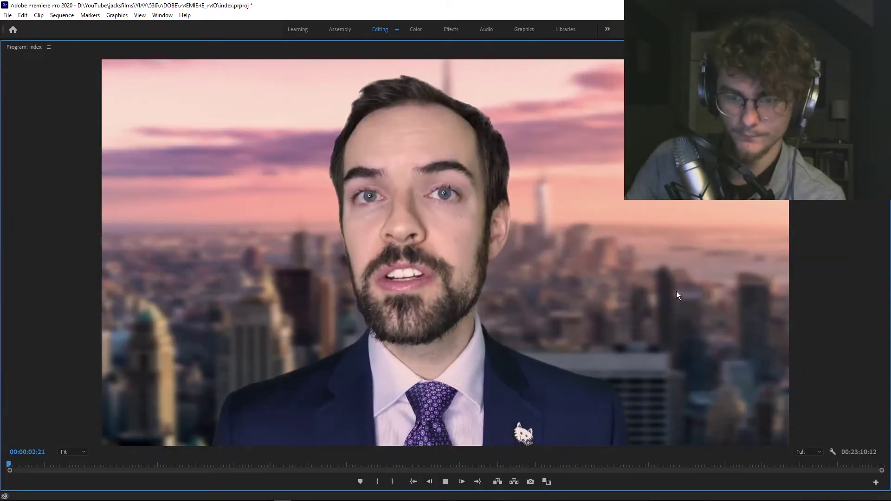
key("grave")
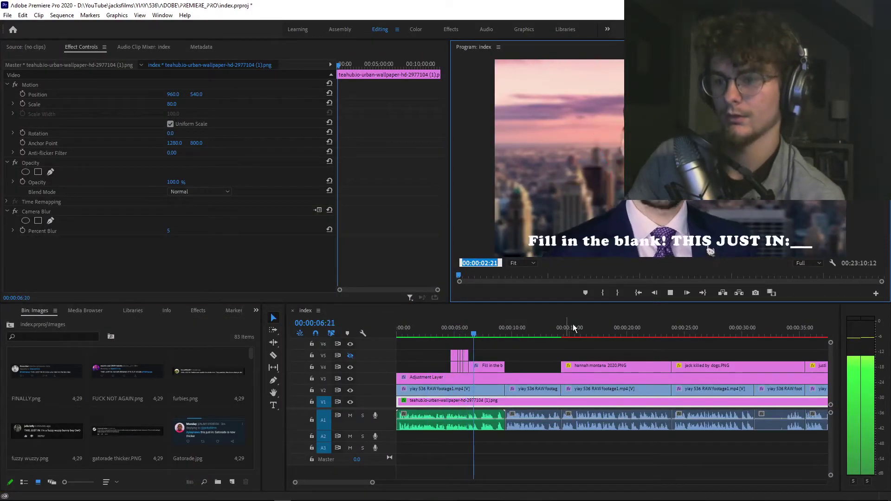
key("space")
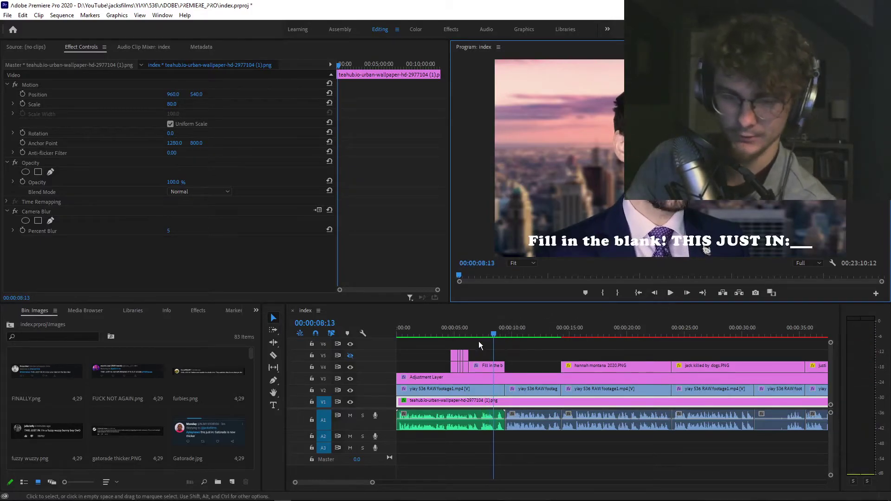
Place the Stop Motion Prison template on track V5 near 00:00:09:17 and fit it to the V2 clip beneath, using the Graphics workspace.
left_click_drag(457, 334, 509, 330)
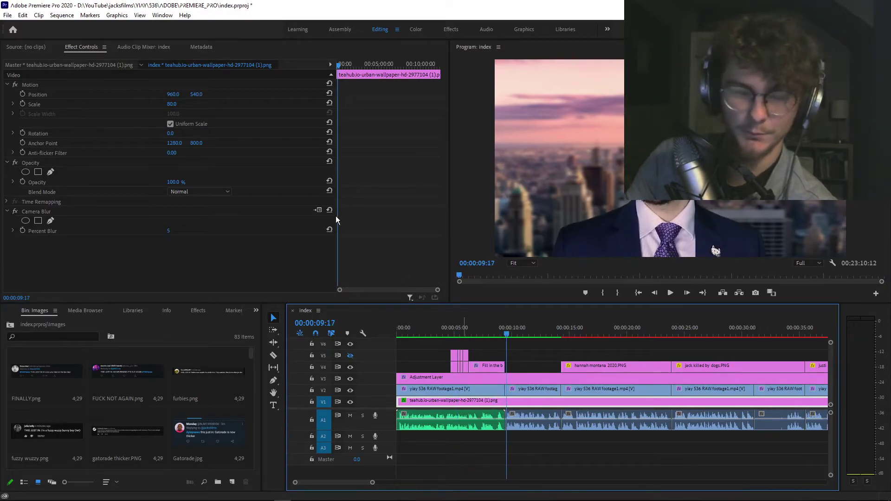
left_click(534, 31)
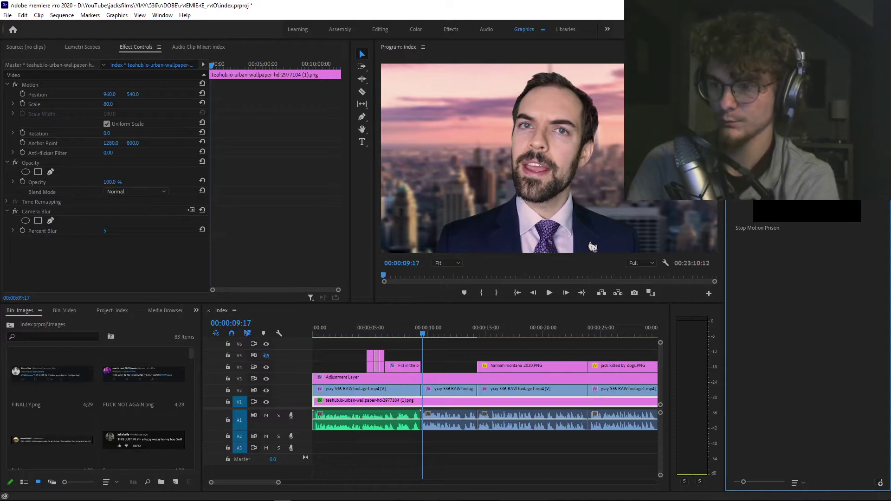
left_click_drag(821, 209, 425, 354)
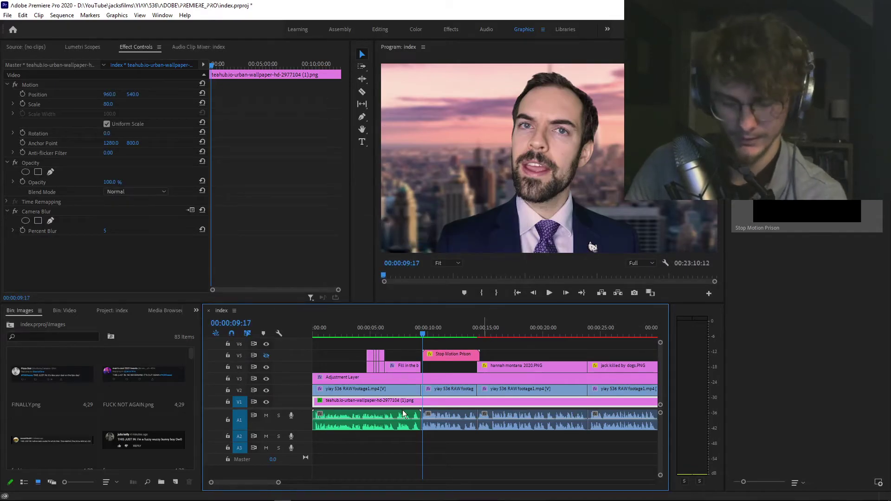
scroll(446, 352, "up", 5)
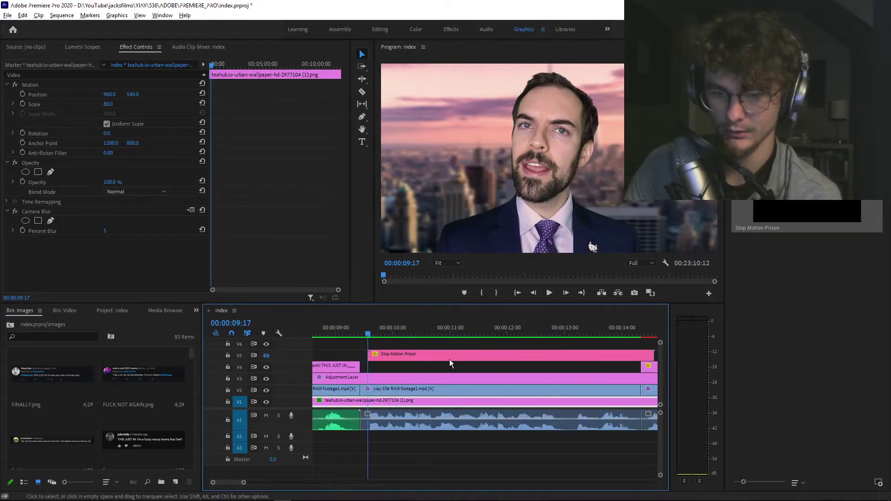
left_click_drag(430, 352, 426, 357)
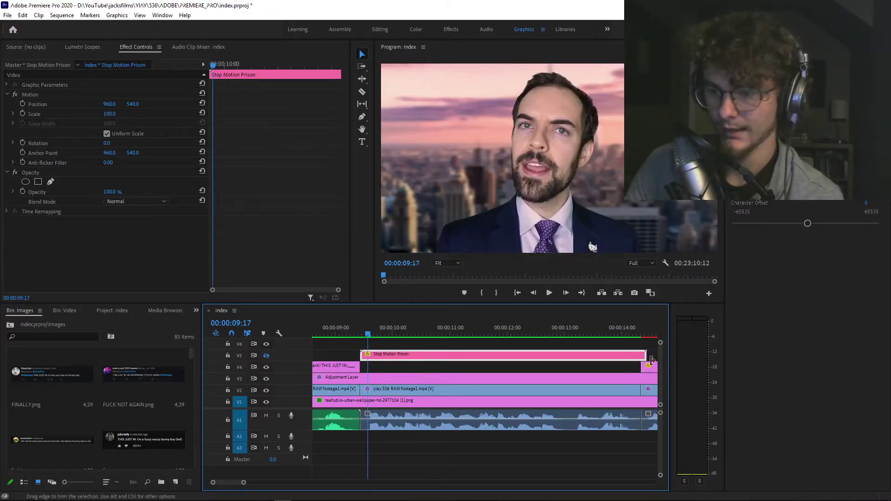
left_click_drag(648, 357, 640, 356)
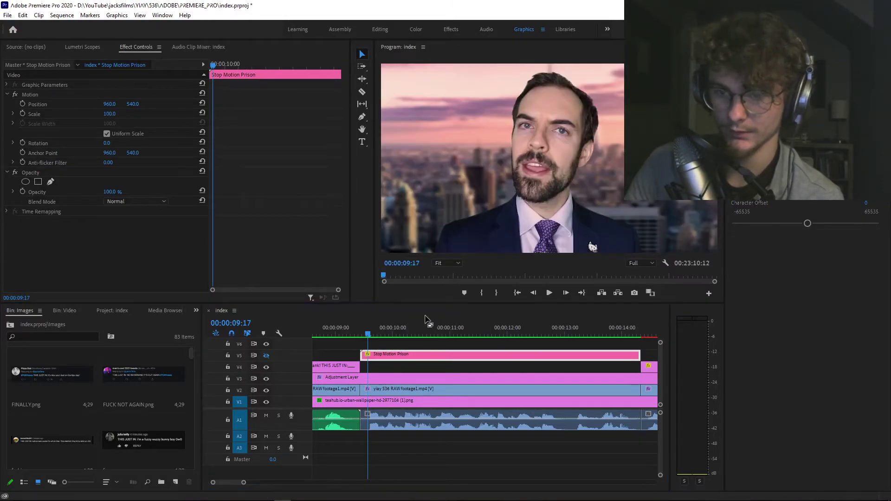
Turn on track V5's output and play back the Stop Motion Prison title over the footage.
left_click(463, 328)
left_click(266, 355)
key("minus")
key("minus")
key("minus")
key("minus")
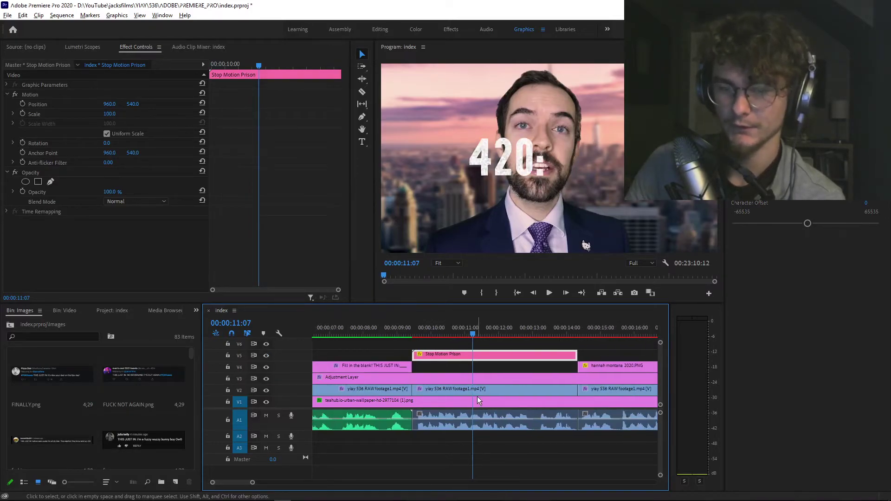
key("space")
key("space")
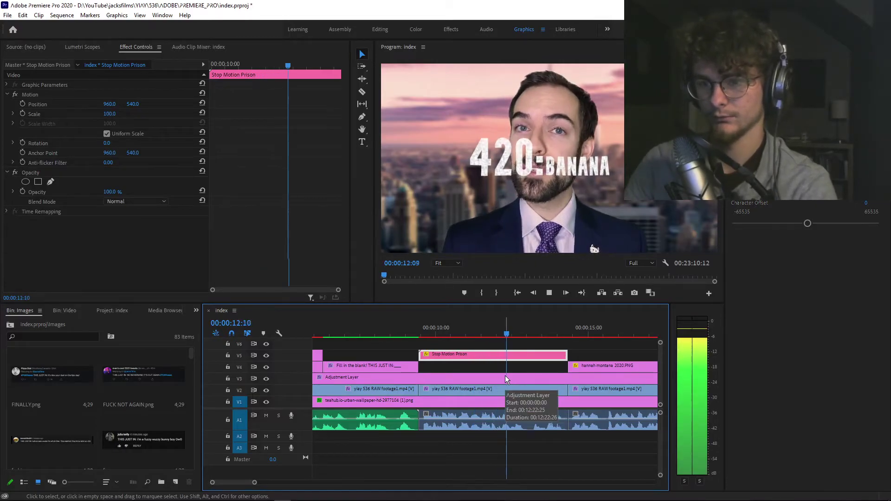
Change the title's number text to NAN:, its word to COMPUTER, and its Character Offset to 14954.
left_click(807, 176)
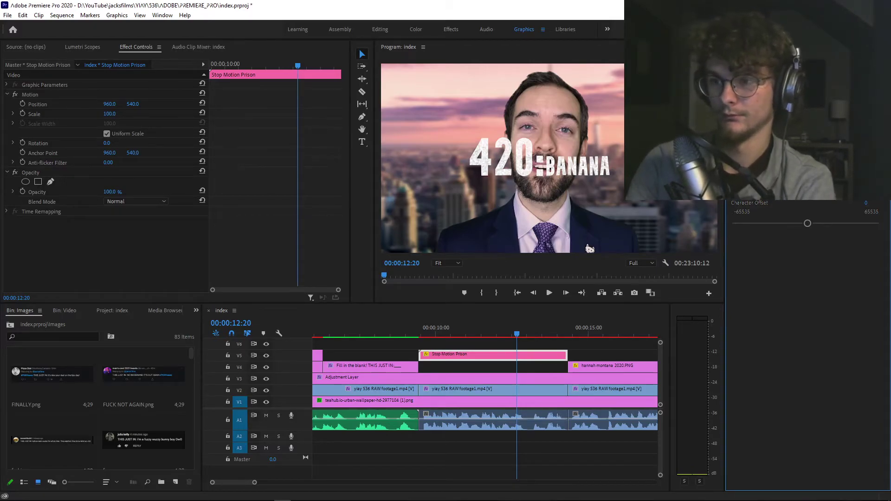
type("NAN:")
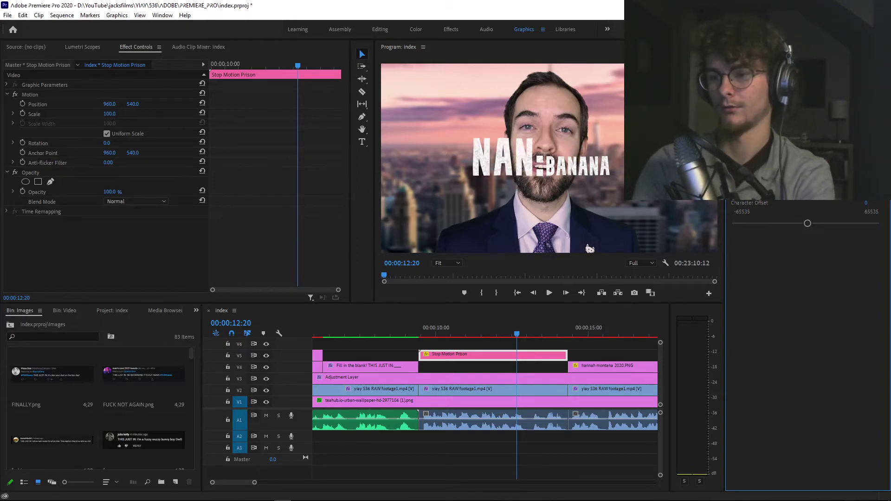
type("COMPUTER")
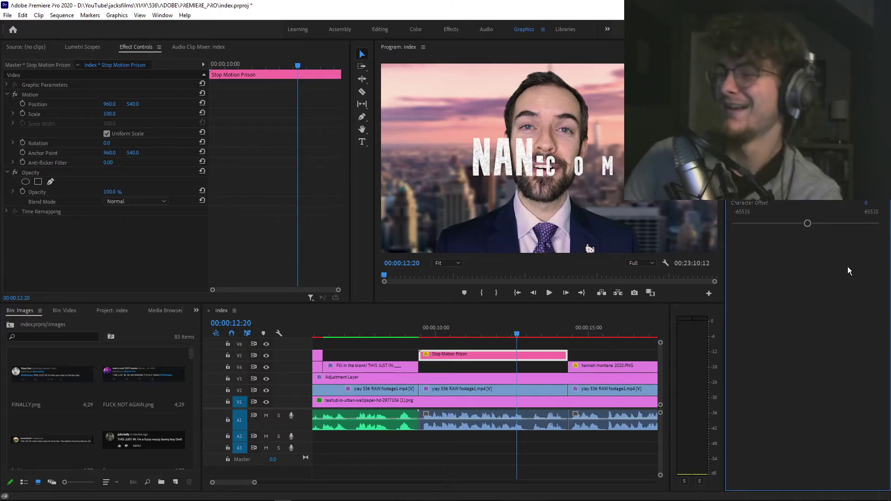
left_click_drag(807, 224, 812, 226)
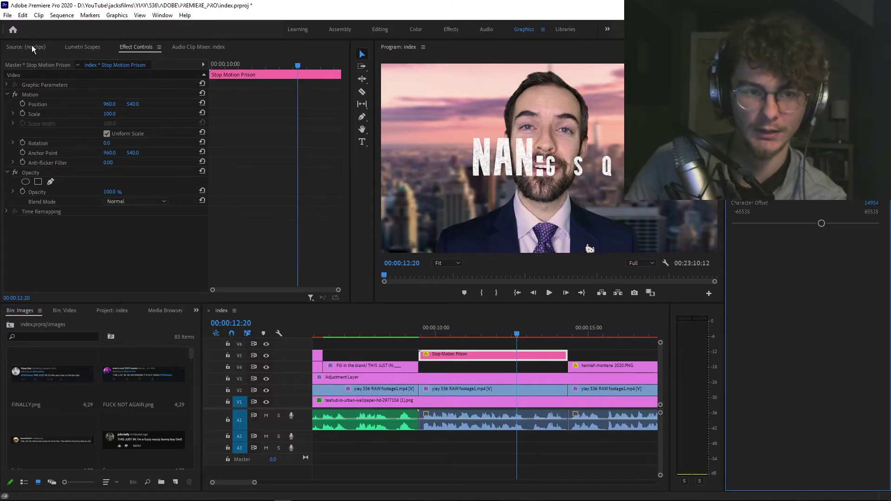
left_click(3, 214)
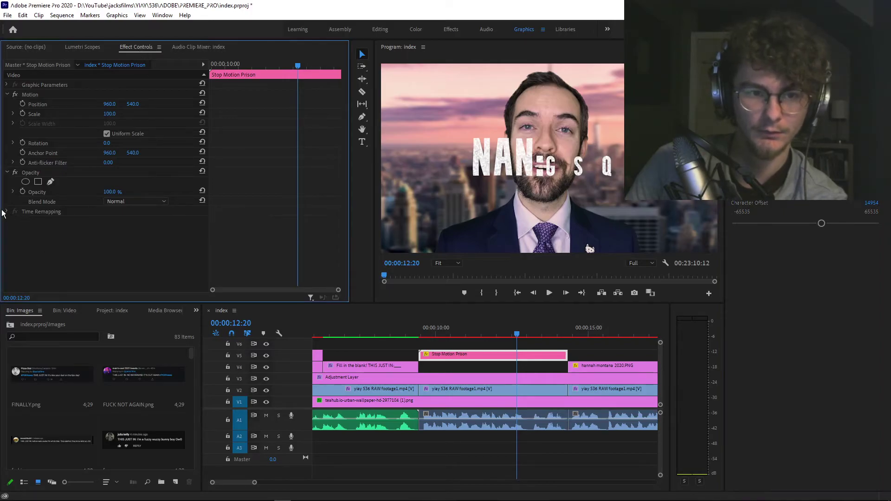
Expand the Stop Motion Prison title's Graphic Parameters to examine its number, word, kerning and Character Offset controls.
left_click(5, 211)
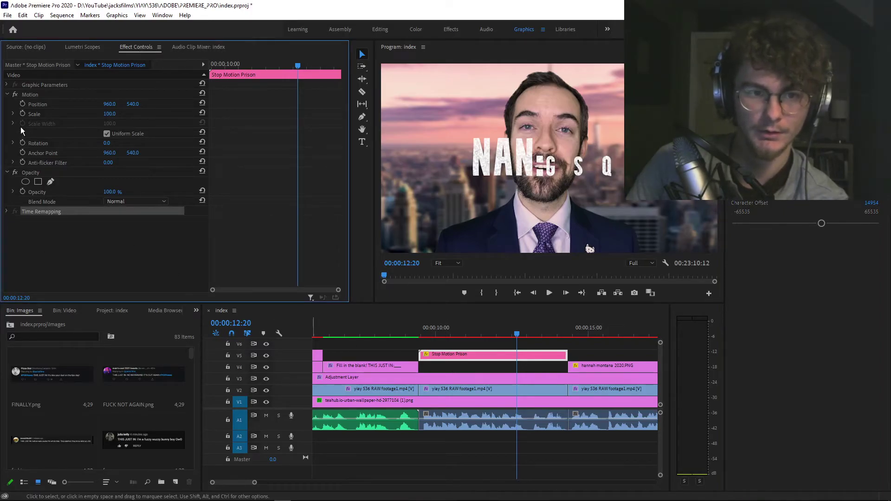
left_click(7, 85)
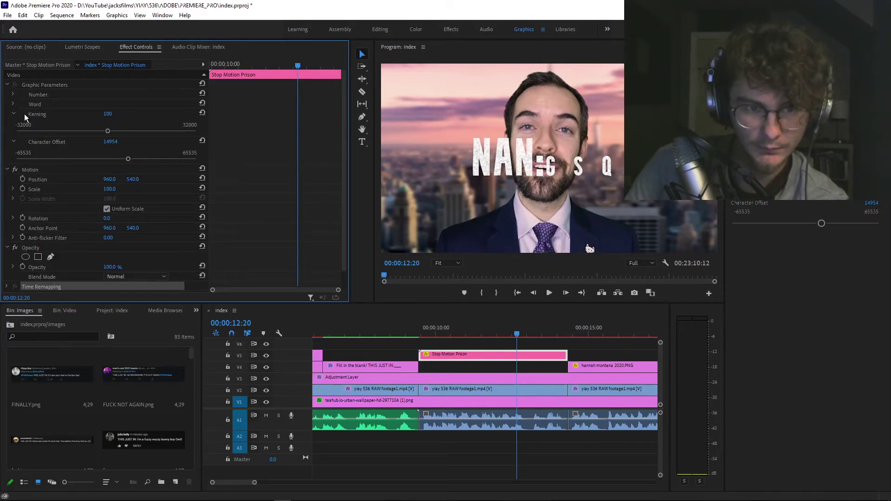
left_click(12, 96)
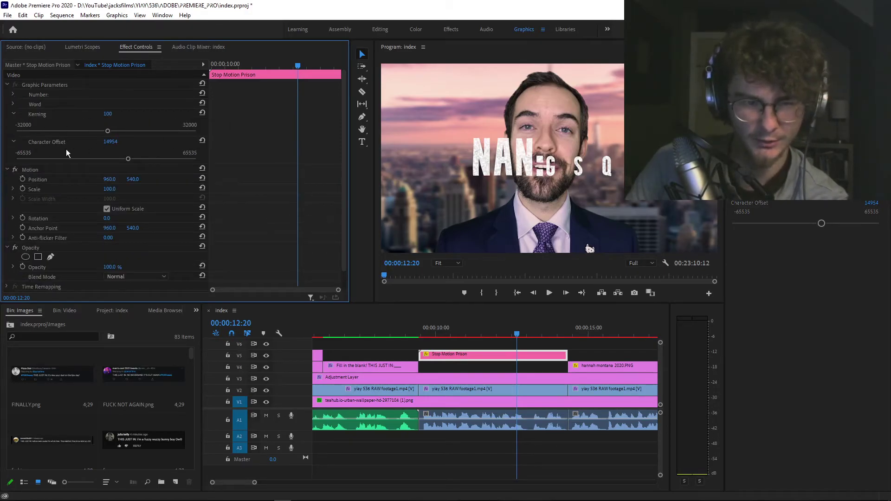
Move the playhead to the Stop Motion Prison title's start at 00:00:09:13 and delete the title from track V5.
left_click_drag(259, 69, 147, 73)
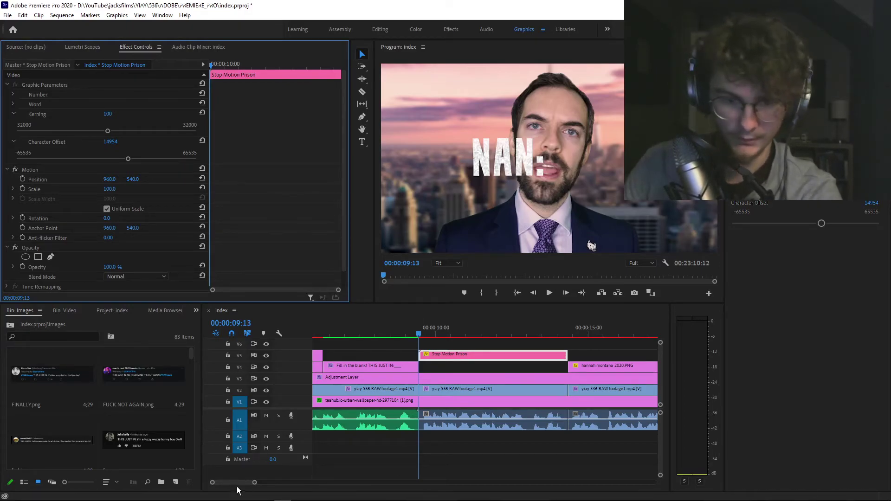
left_click_drag(212, 483, 132, 482)
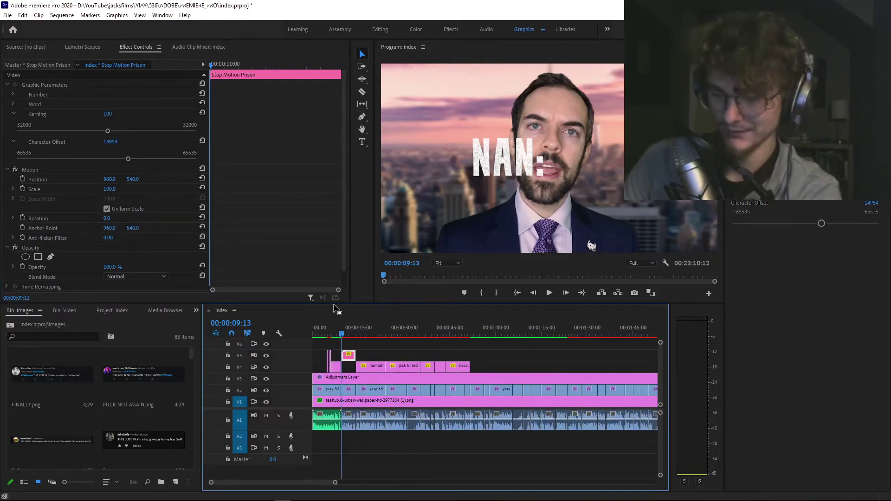
left_click(364, 343)
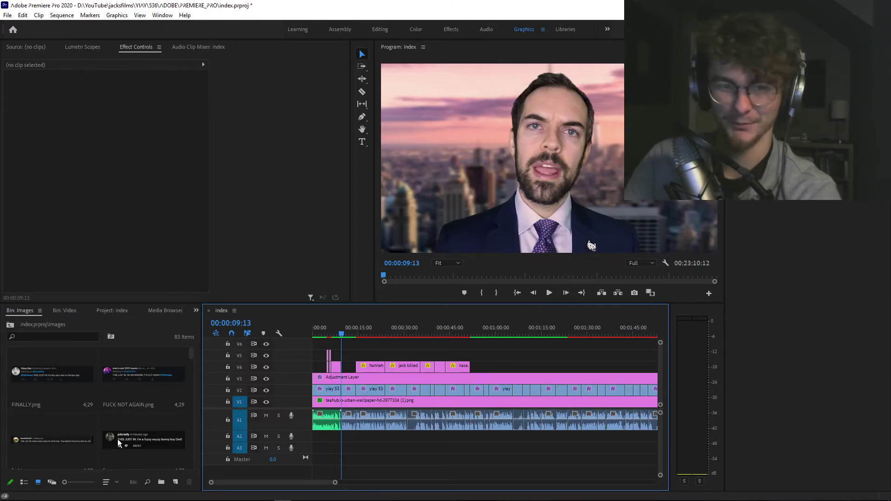
Switch to File Explorer and open the user's profile folder inside Users on Local Disk (C:).
mouse_move(121, 498)
left_click(8, 494)
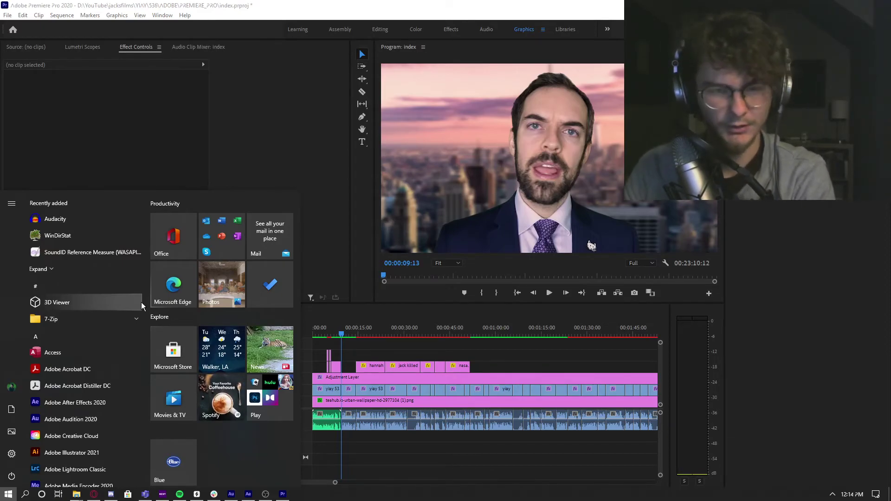
mouse_move(76, 494)
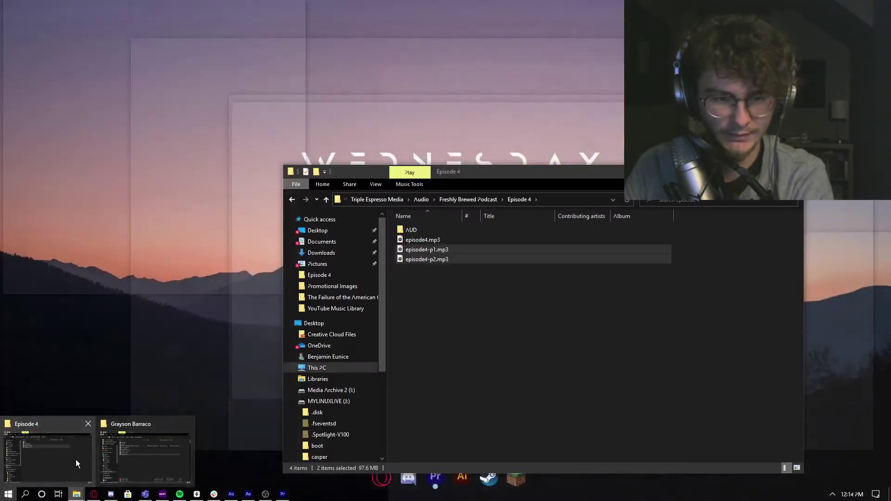
left_click(76, 459)
left_click(292, 367)
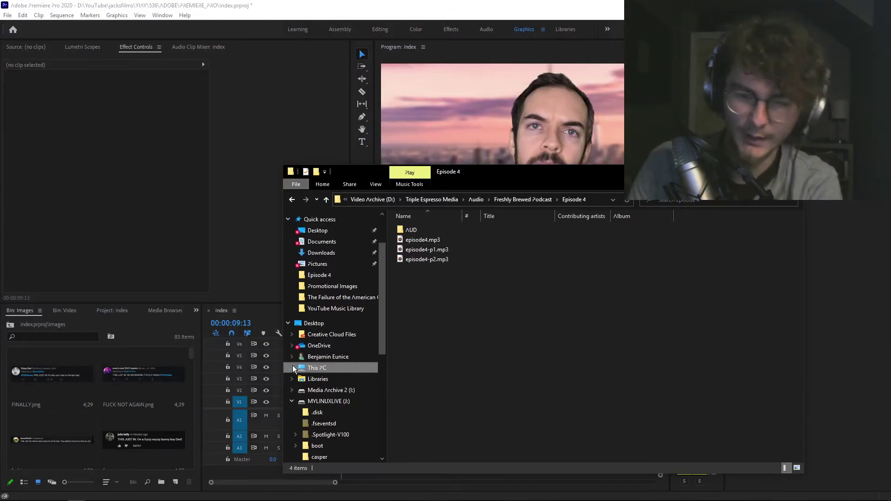
left_click(343, 403)
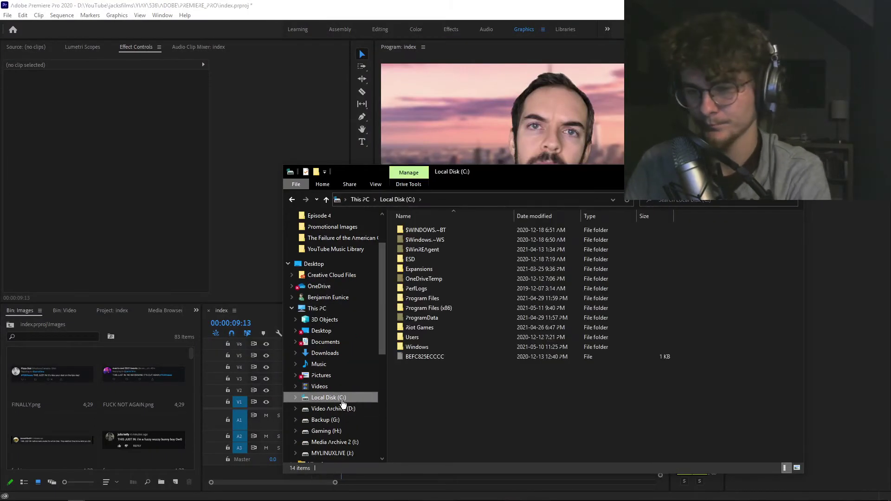
double_click(448, 312)
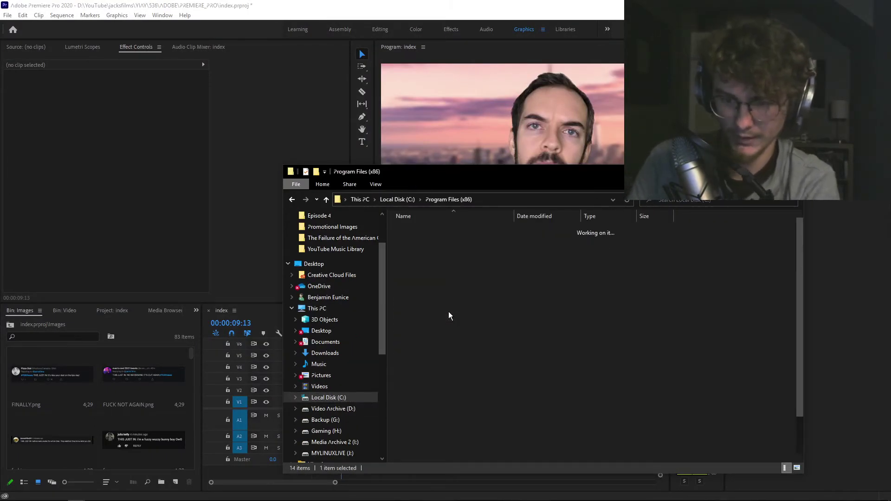
left_click(407, 199)
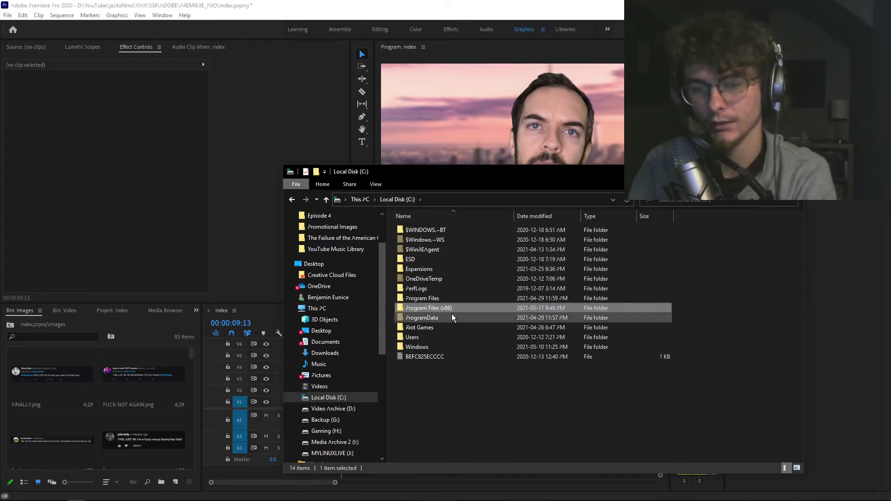
double_click(446, 339)
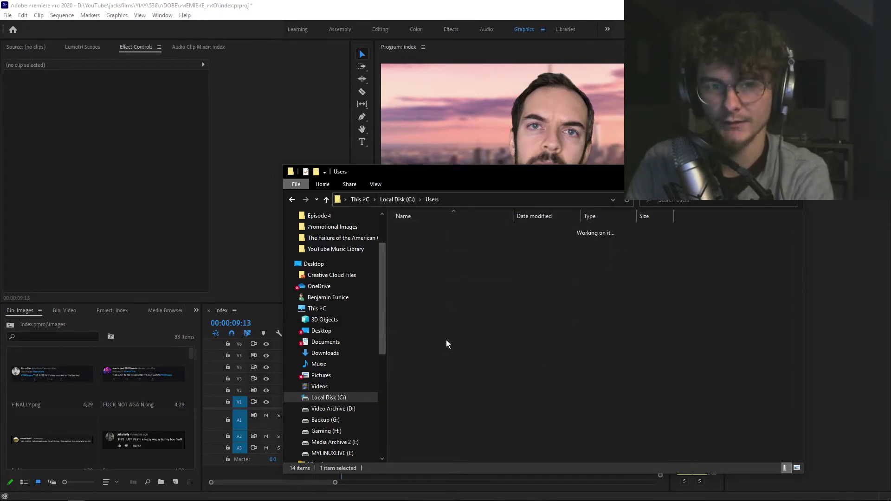
double_click(450, 231)
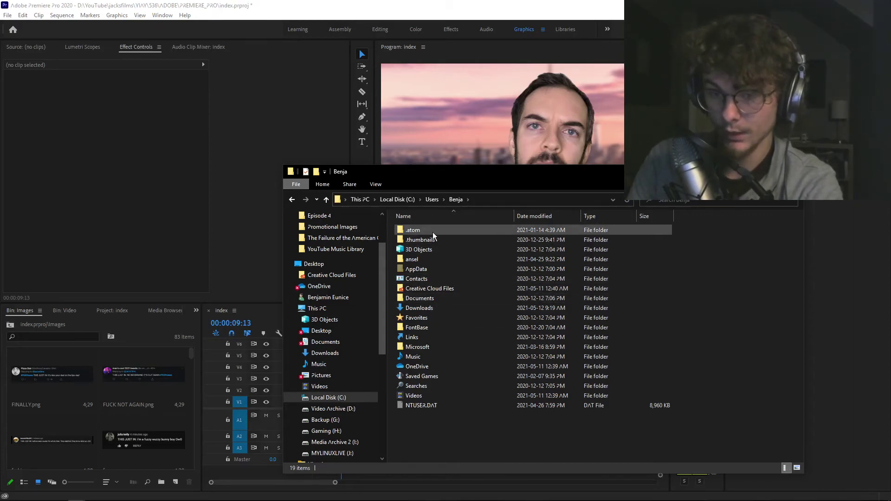
Switch to the web browser and search for "mogrt file location" in a new tab.
left_click(99, 496)
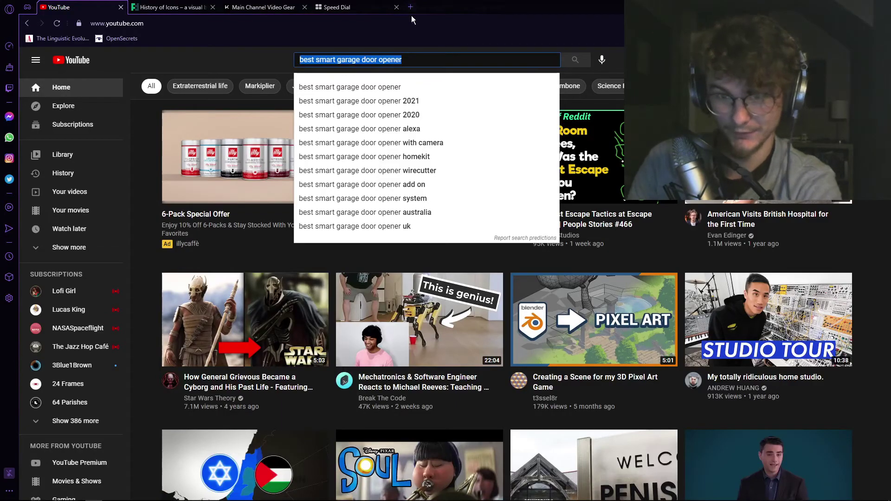
left_click(410, 7)
left_click(419, 20)
type("mogrt file location")
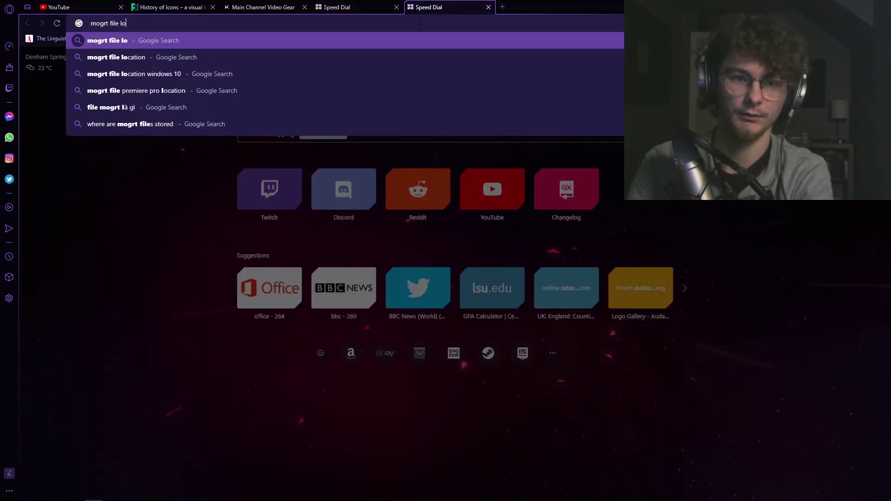
key("Return")
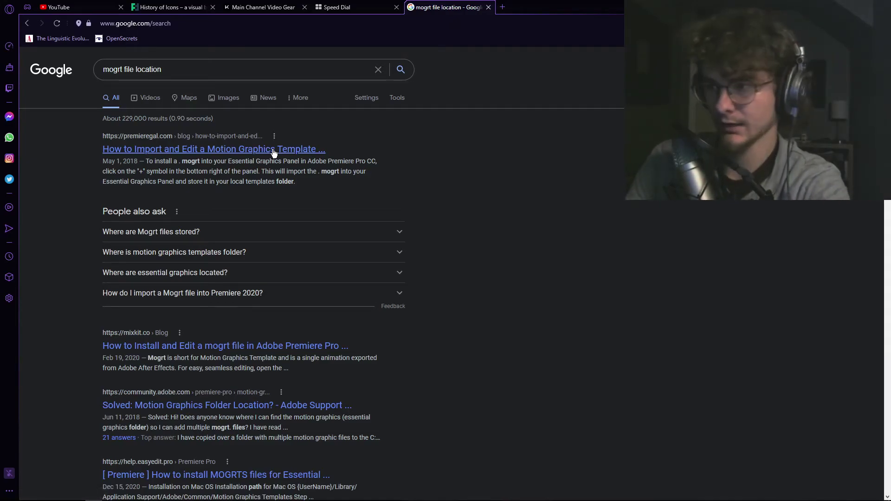
Skim the premieregal.com article on importing and editing a Motion Graphics Template, and return to the search results.
left_click(272, 152)
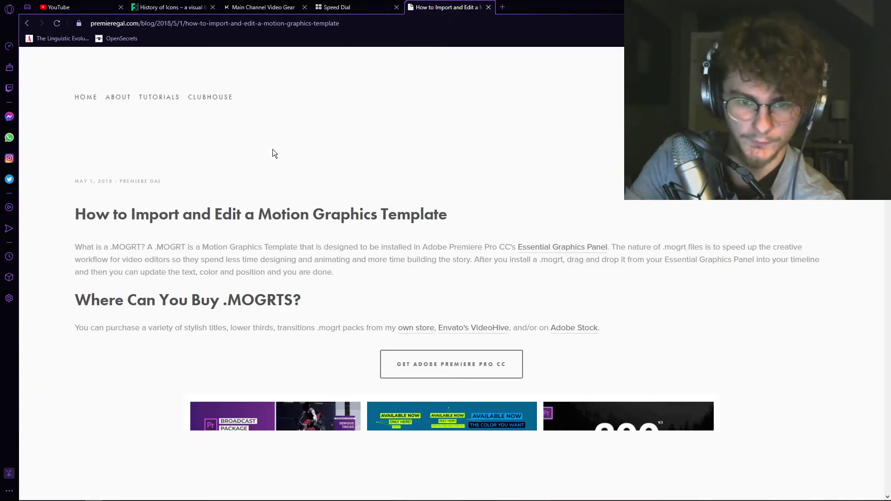
scroll(227, 148, "down", 5)
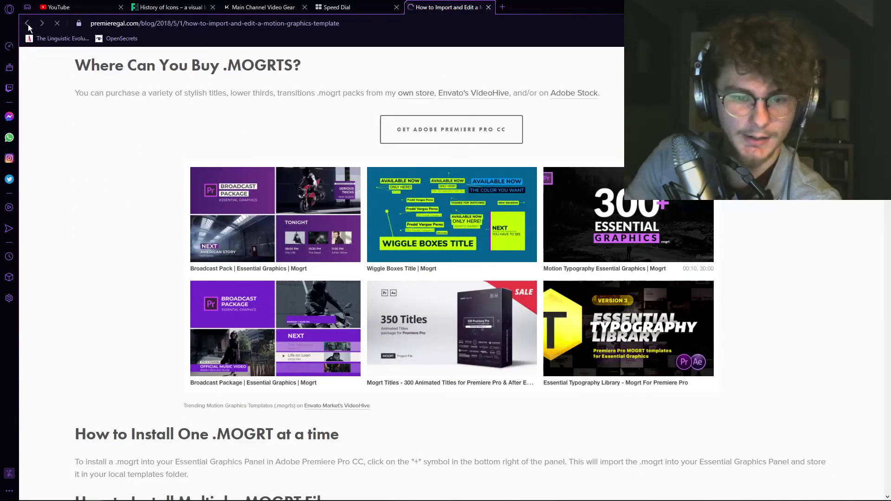
left_click(27, 24)
Open Adobe's "Motion Graphics Folder Location?" thread and copy the Windows Essential Graphics folder path from the correct answer.
scroll(157, 206, "down", 2)
scroll(156, 218, "down", 1)
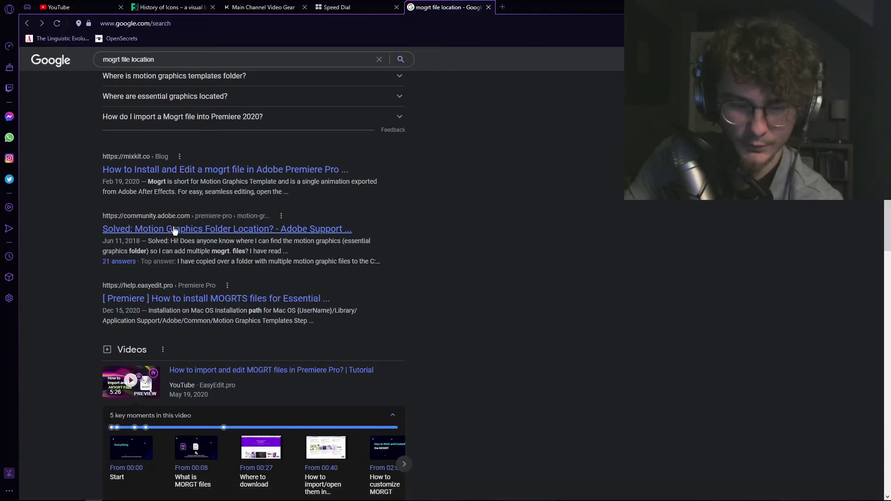
left_click(175, 231)
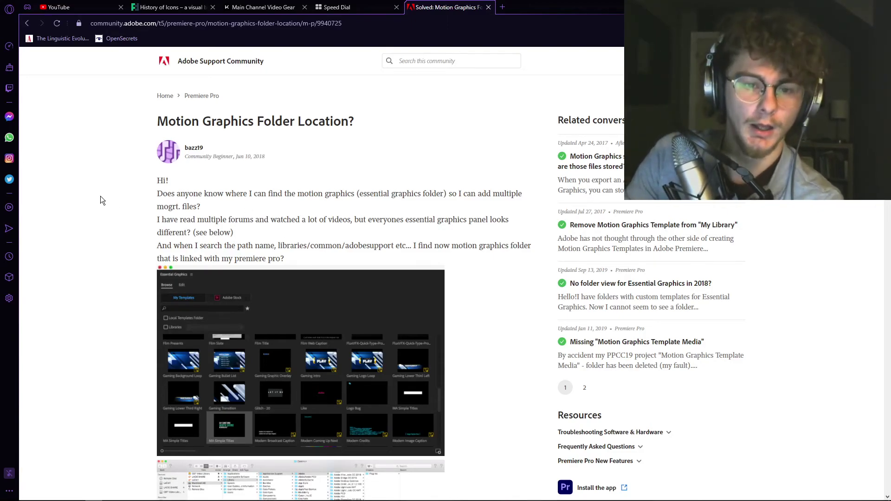
scroll(103, 201, "down", 10)
left_click_drag(197, 155, 450, 152)
key("ctrl+c")
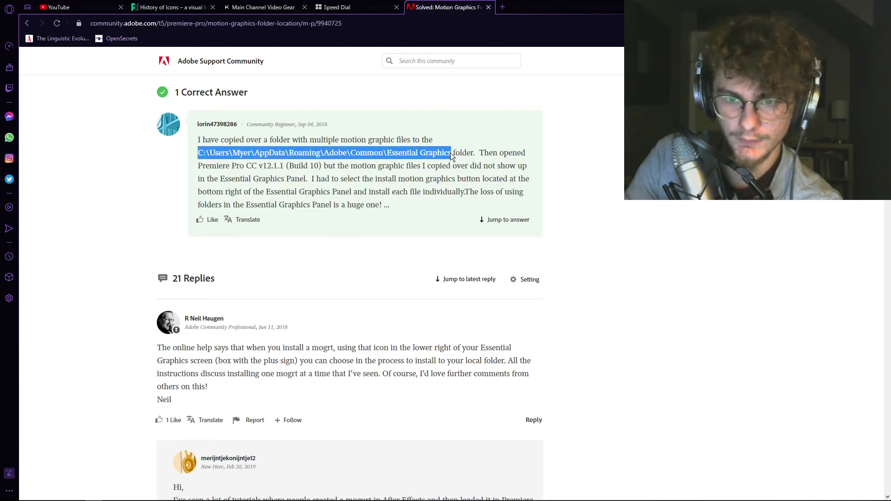
Find "mac" in the thread and highlight the Mac path to the Motion Graphics Templates folder.
left_click(446, 199)
scroll(446, 200, "down", 7)
scroll(448, 205, "down", 9)
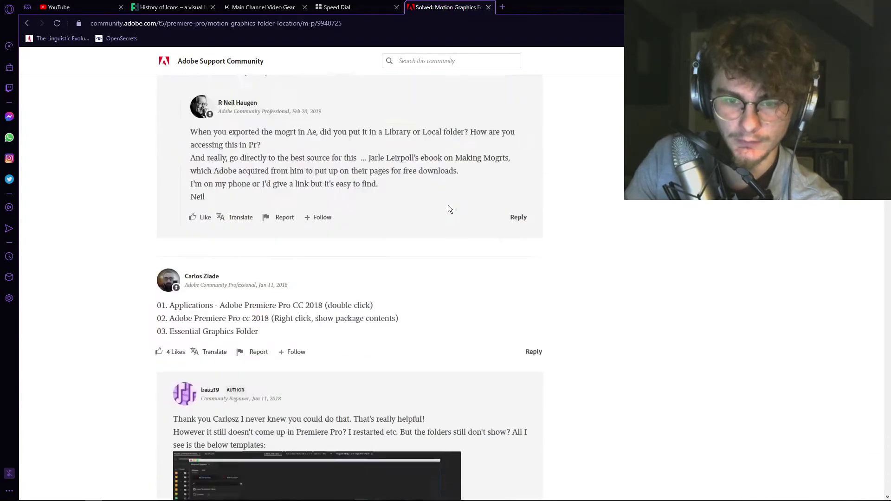
key("ctrl+f")
type("mac")
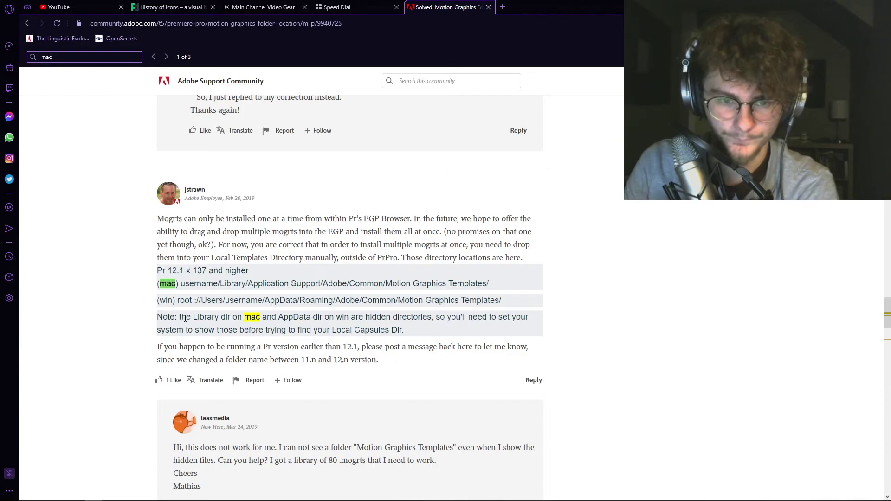
left_click_drag(181, 285, 495, 282)
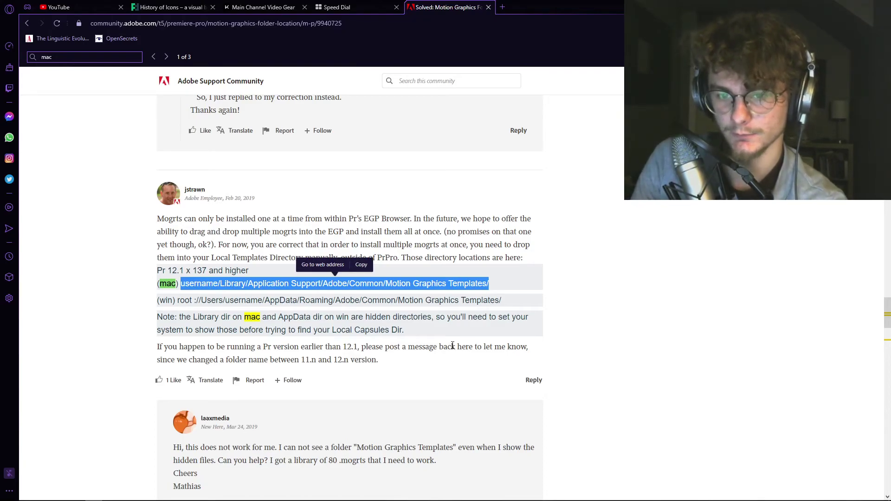
left_click(199, 308)
Switch to File Explorer and try to open the copied Essential Graphics folder path.
key("alt+Tab")
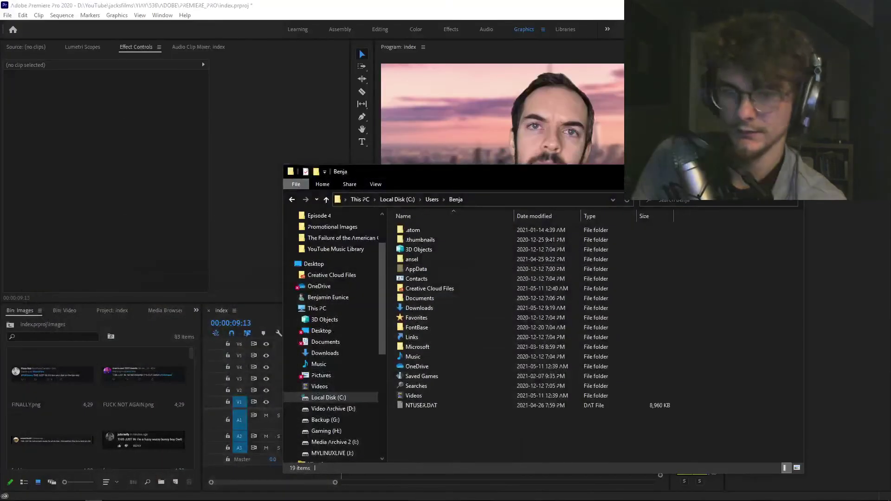
key("alt+d")
key("ctrl+v")
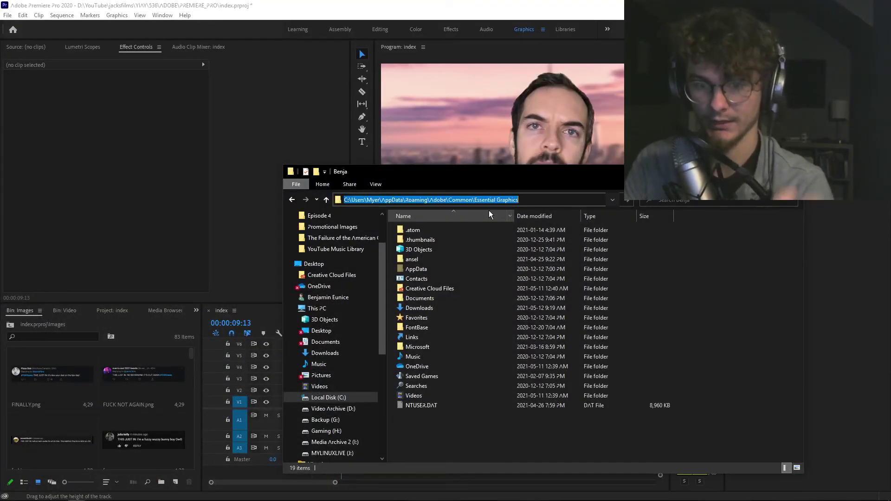
key("Return")
left_click(549, 255)
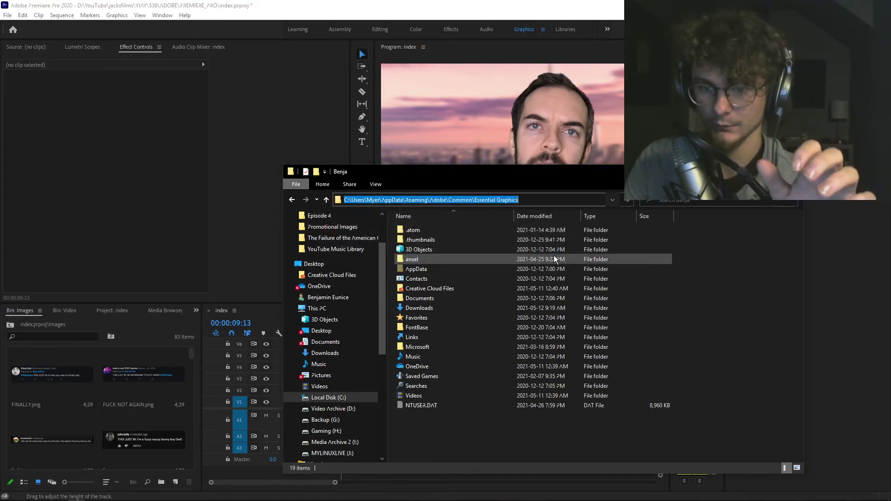
Shorten the pasted path to end at AppData\Roaming\Adobe and try to open it.
left_click_drag(446, 200, 612, 197)
type("=")
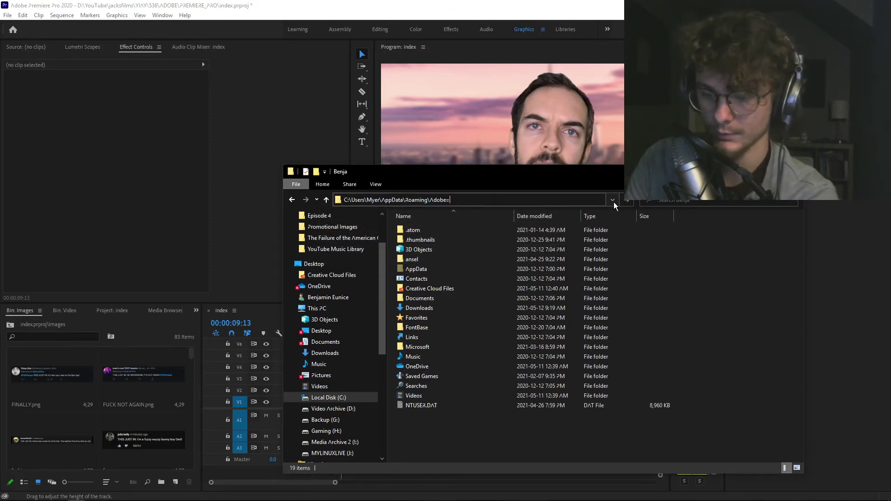
key("Return")
left_click(557, 259)
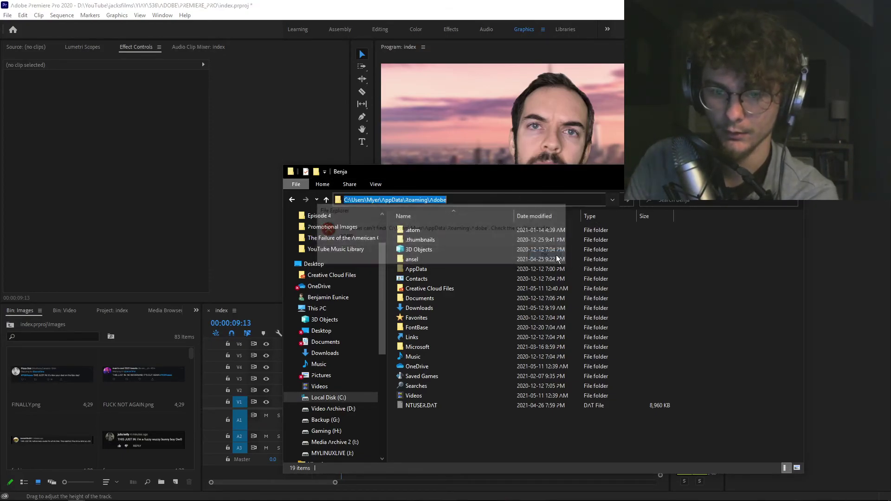
double_click(373, 200)
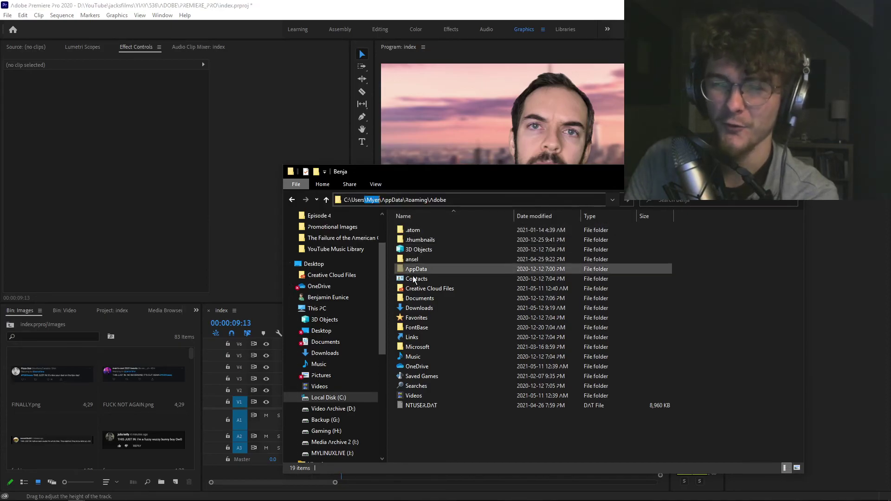
Open the AppData, Roaming and Adobe folders in turn from the current user's profile folder.
double_click(442, 269)
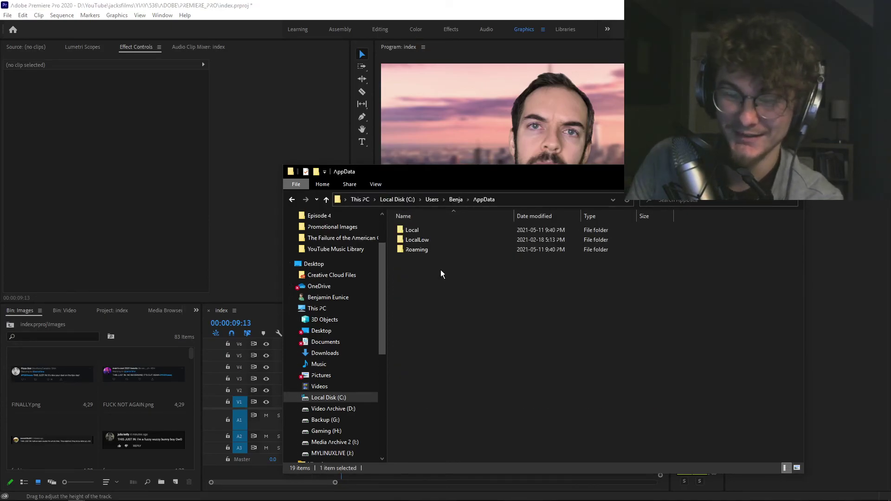
double_click(442, 247)
double_click(441, 240)
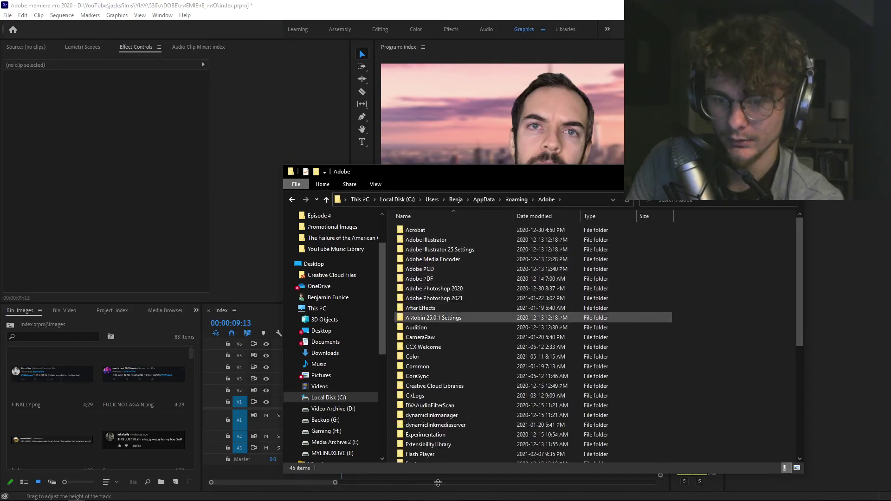
Check the Windows templates path in the browser's Adobe thread again and return to File Explorer.
mouse_move(171, 487)
left_click(93, 495)
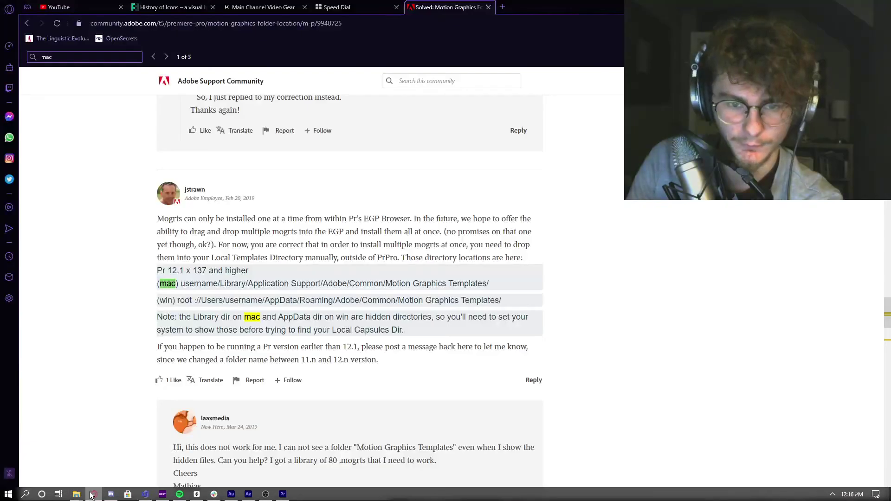
left_click(93, 494)
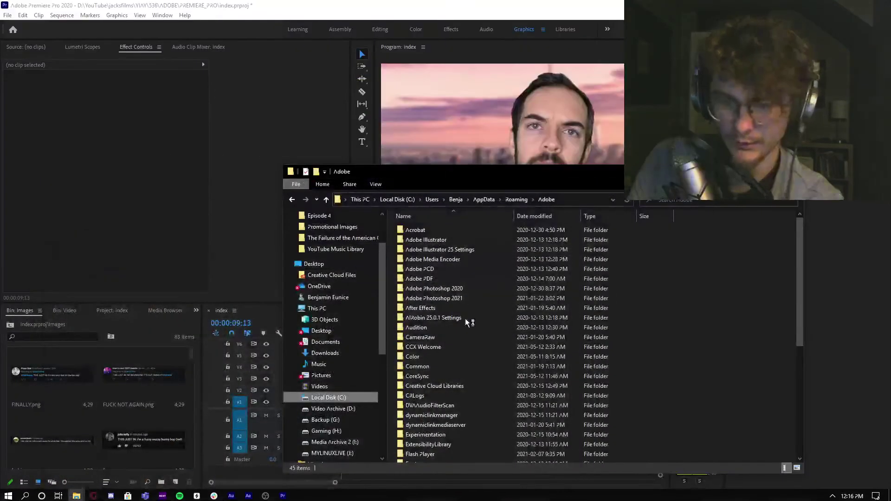
Open the Motion Graphics Templates folder inside Adobe's Common folder and select the Stop Motion Prison.mogrt file.
double_click(456, 366)
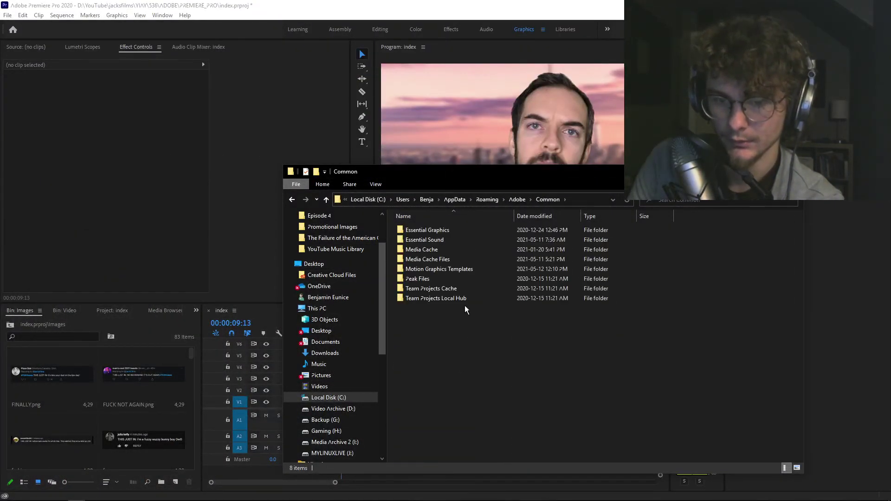
double_click(451, 270)
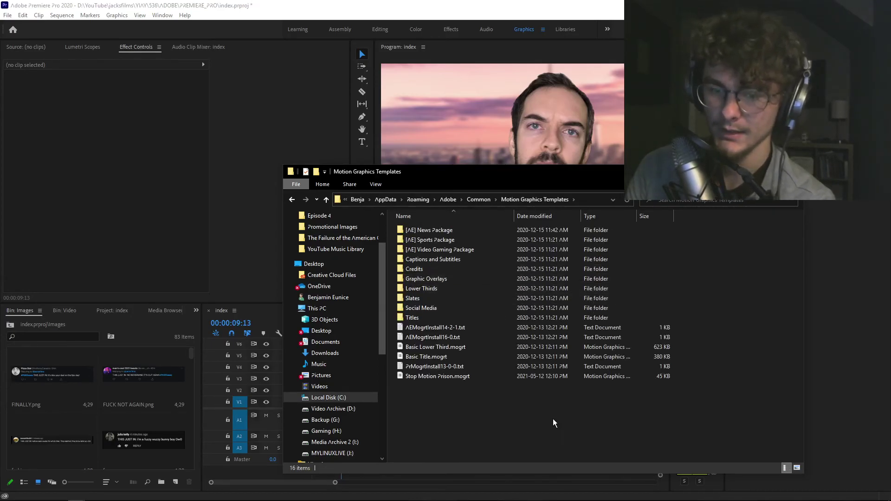
left_click_drag(736, 406, 737, 293)
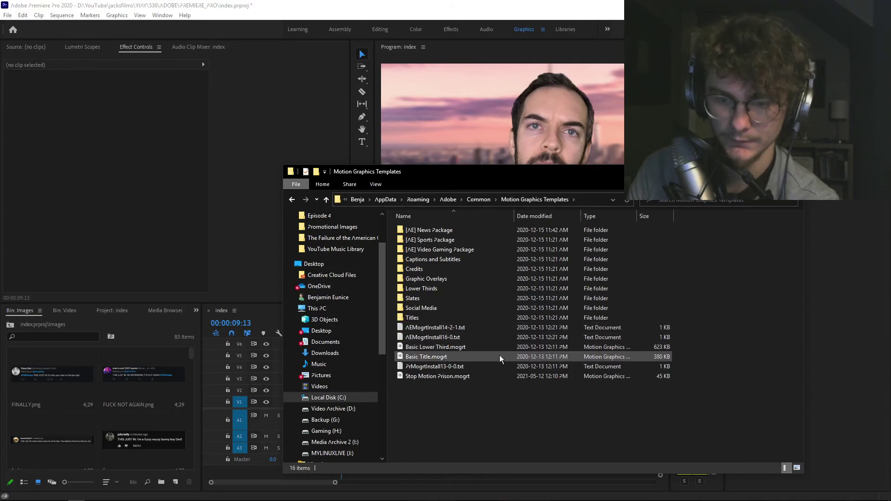
left_click_drag(513, 407, 438, 385)
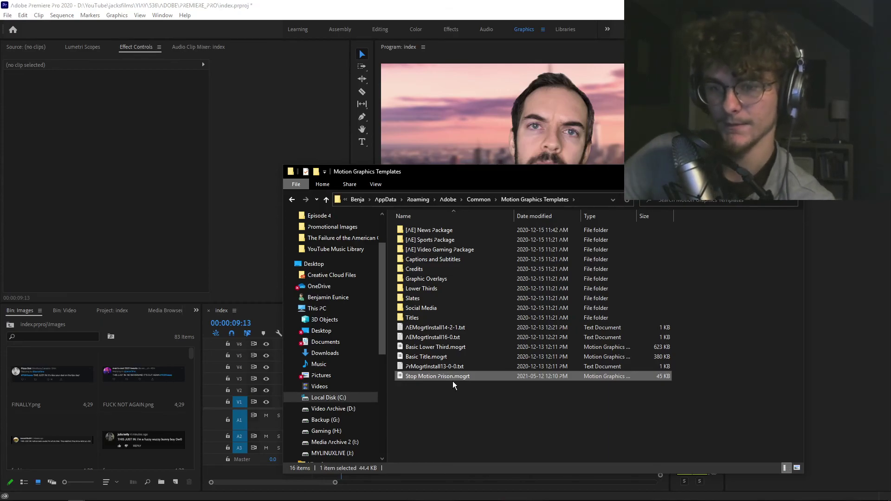
Look through the caption templates in the Captions and Subtitles folder and return to the Motion Graphics Templates folder.
double_click(486, 259)
left_click_drag(482, 364, 453, 224)
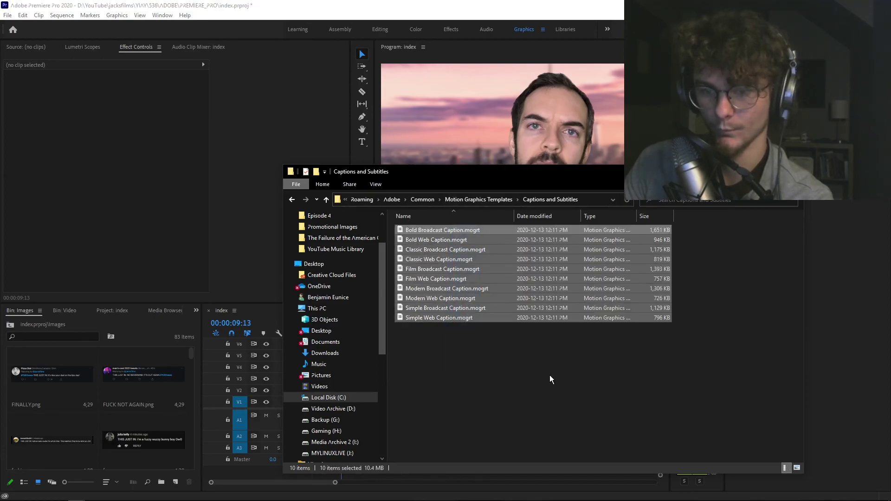
left_click(493, 377)
left_click(483, 200)
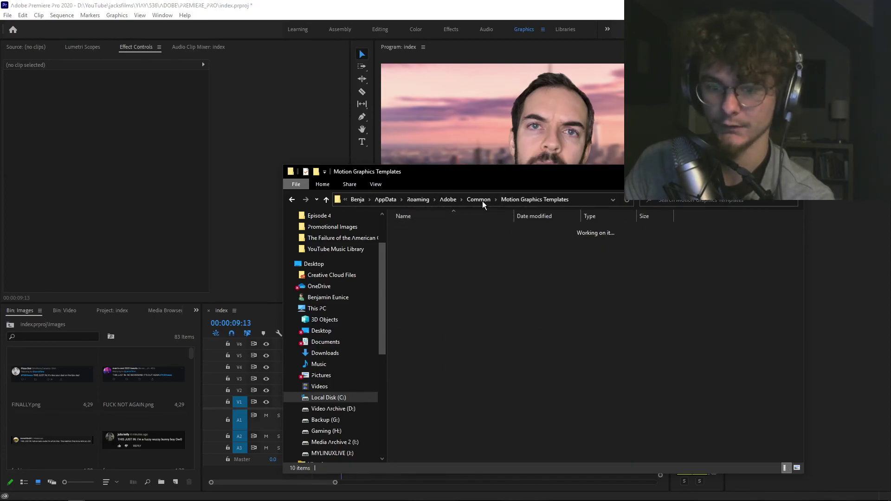
left_click(522, 417)
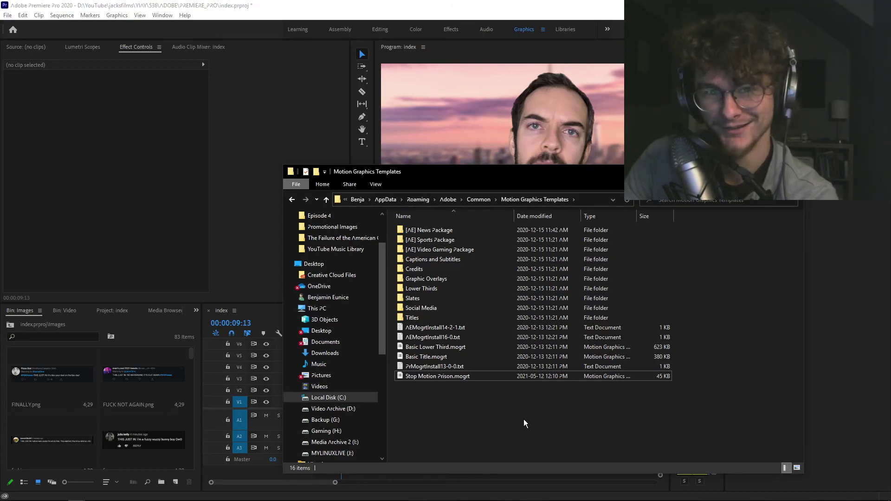
Switch to the OBS Studio window.
mouse_move(229, 500)
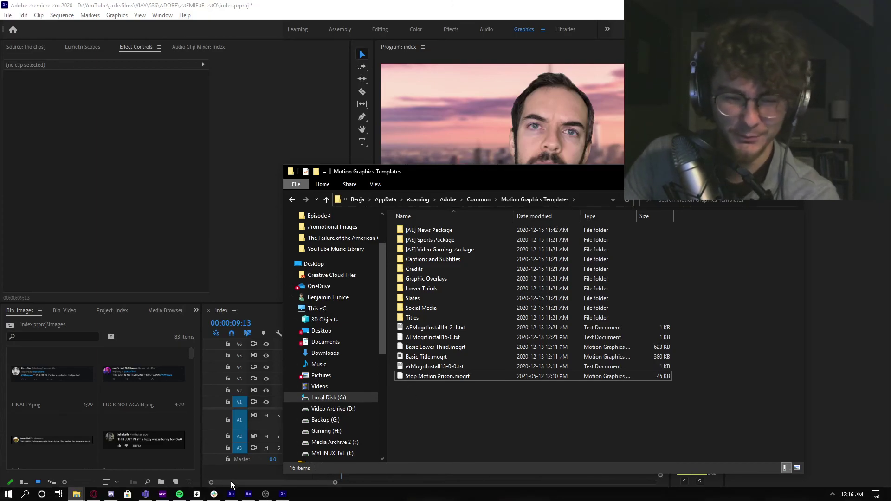
mouse_move(265, 494)
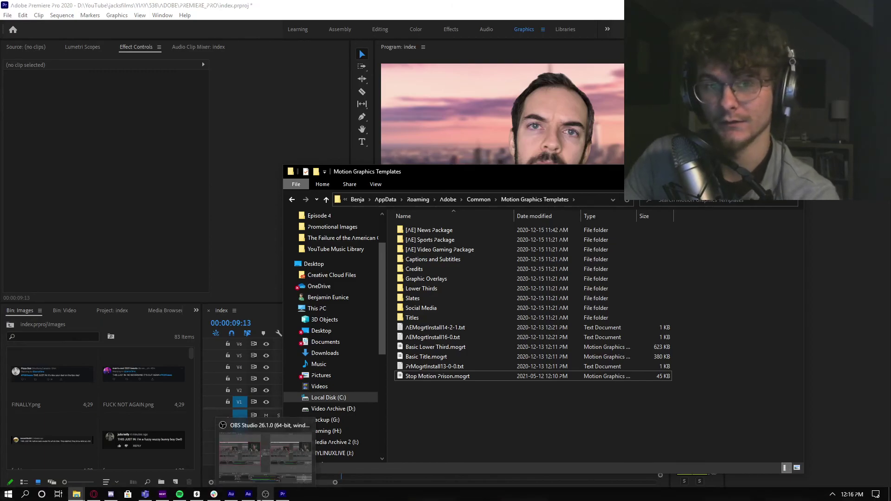
left_click(313, 498)
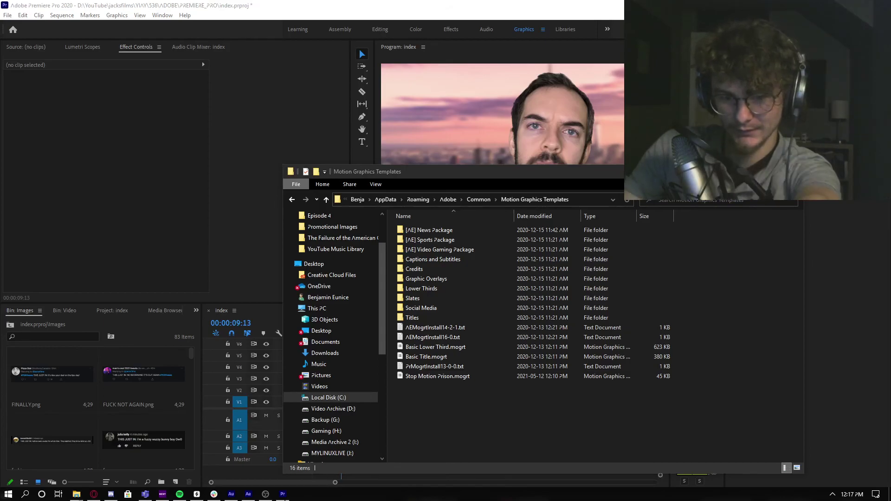
left_click(265, 496)
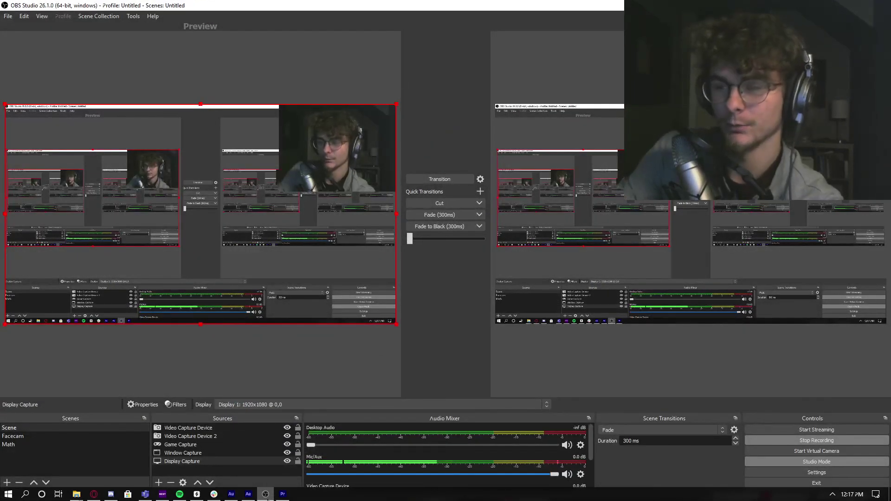